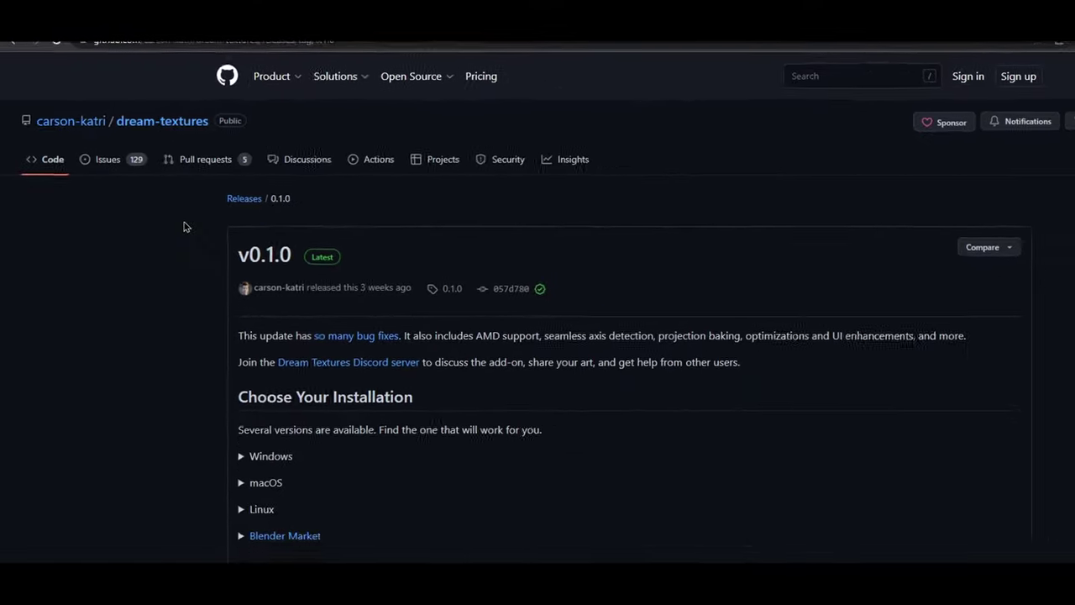
# Review the Windows and macOS installation options for Dream Textures on GitHub
pyautogui.click(225, 383)
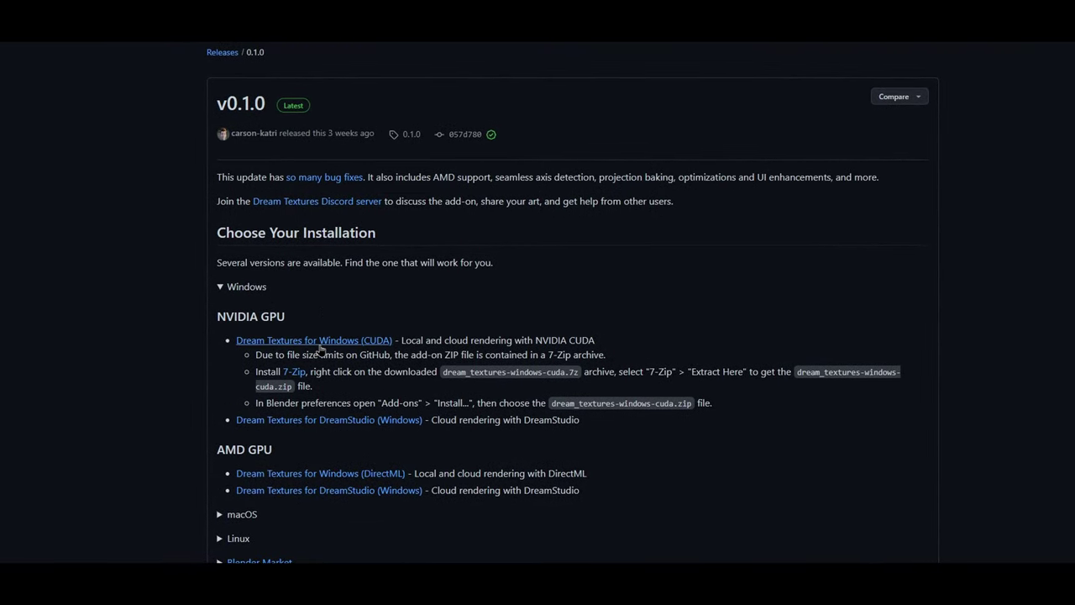
pyautogui.scroll(-2, 254, 374)
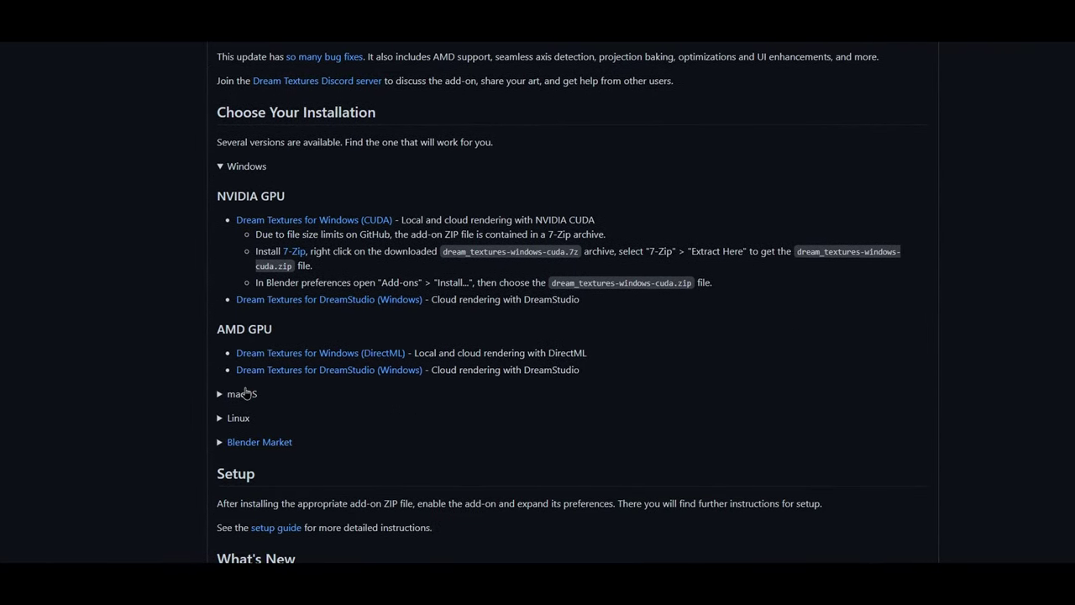
pyautogui.click(245, 393)
pyautogui.scroll(-2, 235, 382)
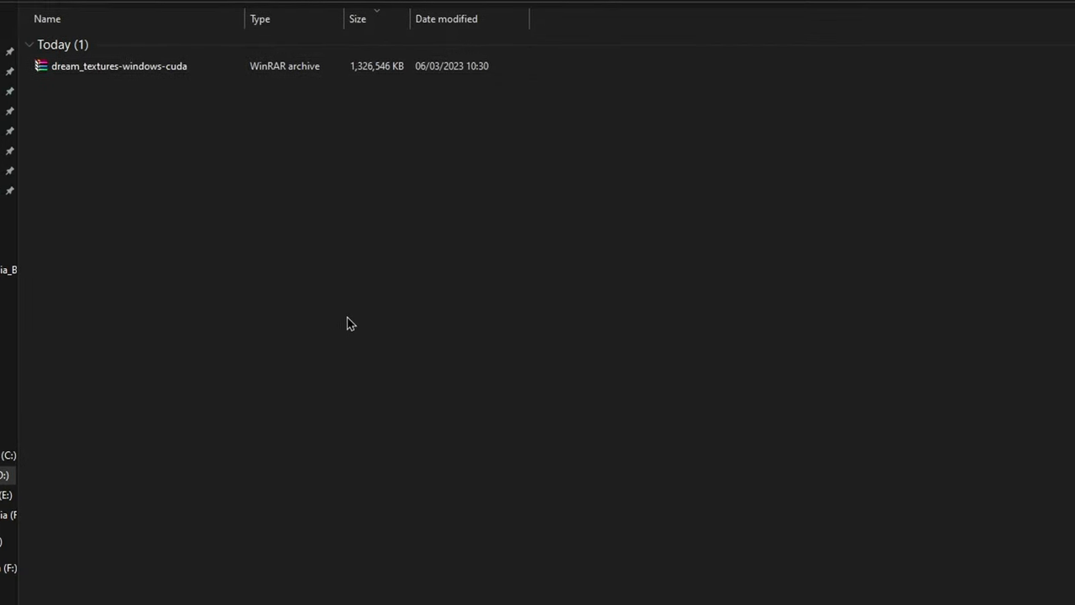
# Extract the downloaded dream_textures-windows-cuda.7z archive here and select the resulting add-on zip
pyautogui.click(240, 41)
pyautogui.rightClick(240, 41)
pyautogui.click(92, 75)
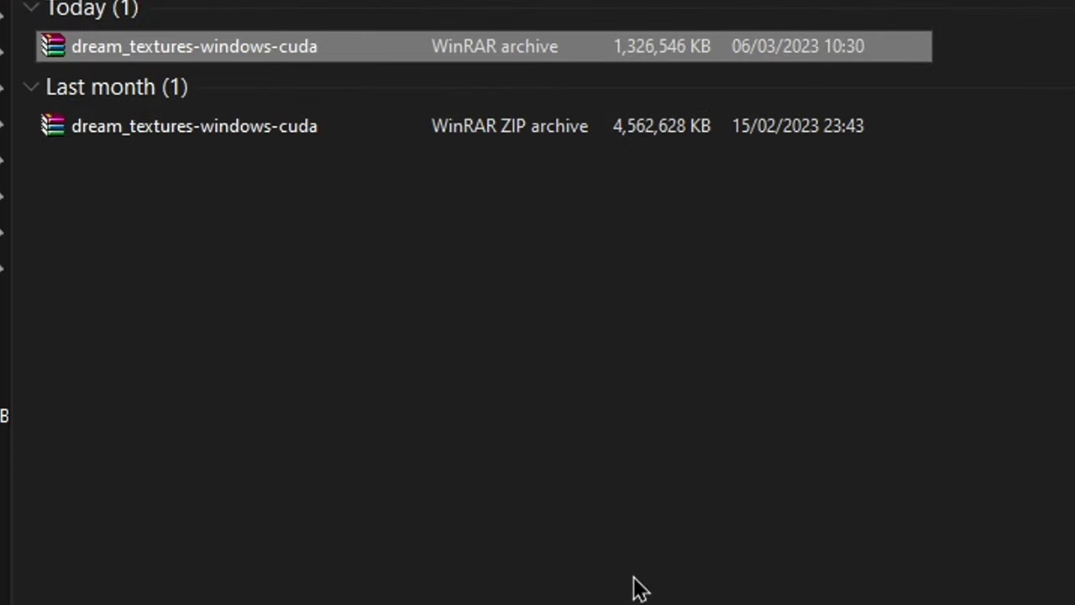
pyautogui.click(261, 134)
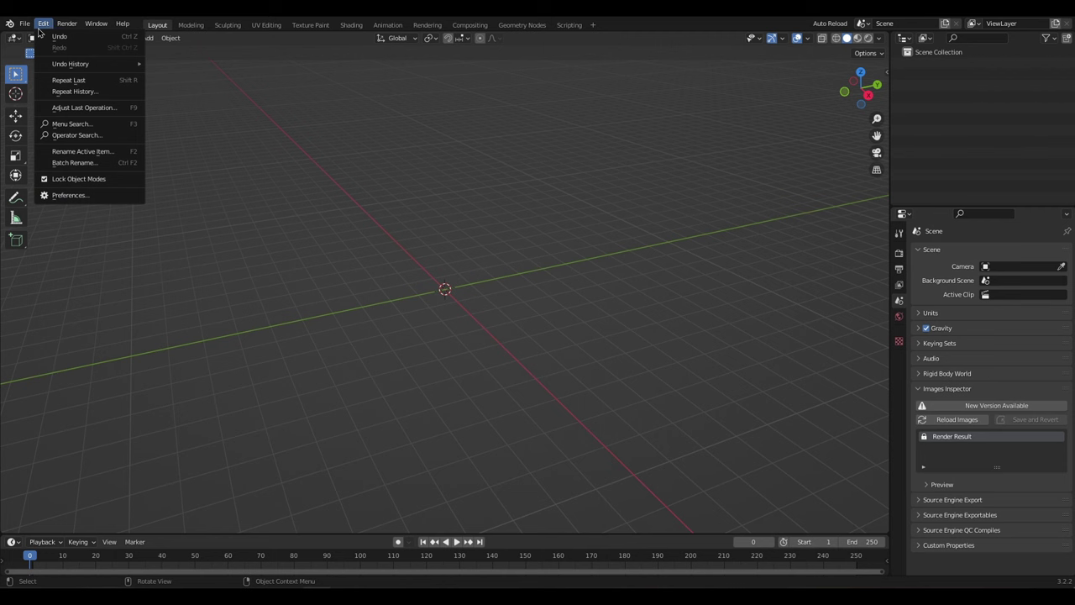
# Install the add-on from Downloads/dream_textures-windows-cuda.zip through Preferences > Add-ons
pyautogui.click(73, 199)
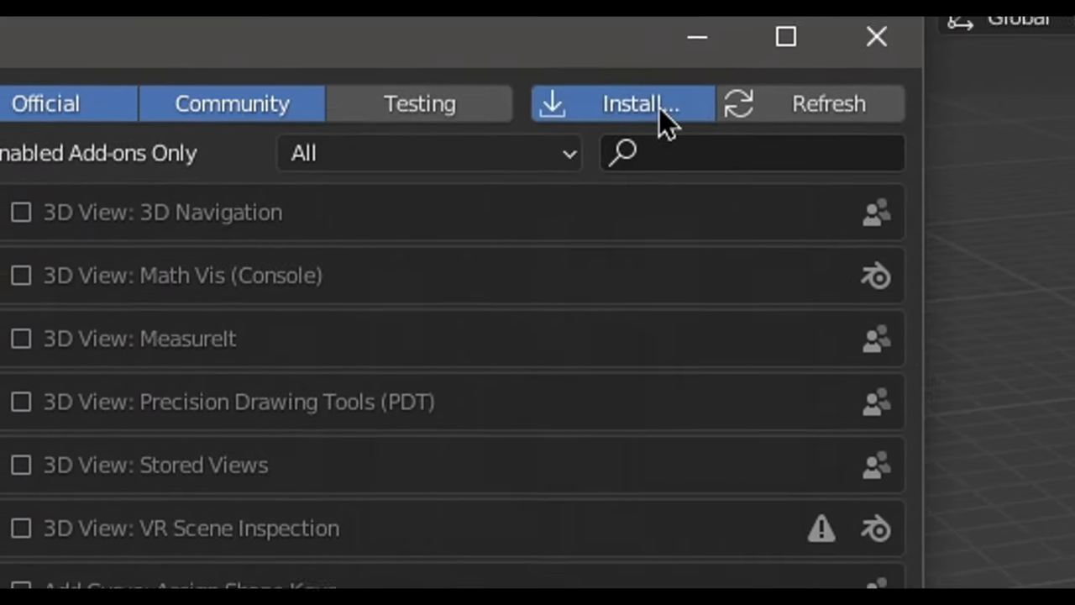
pyautogui.click(660, 116)
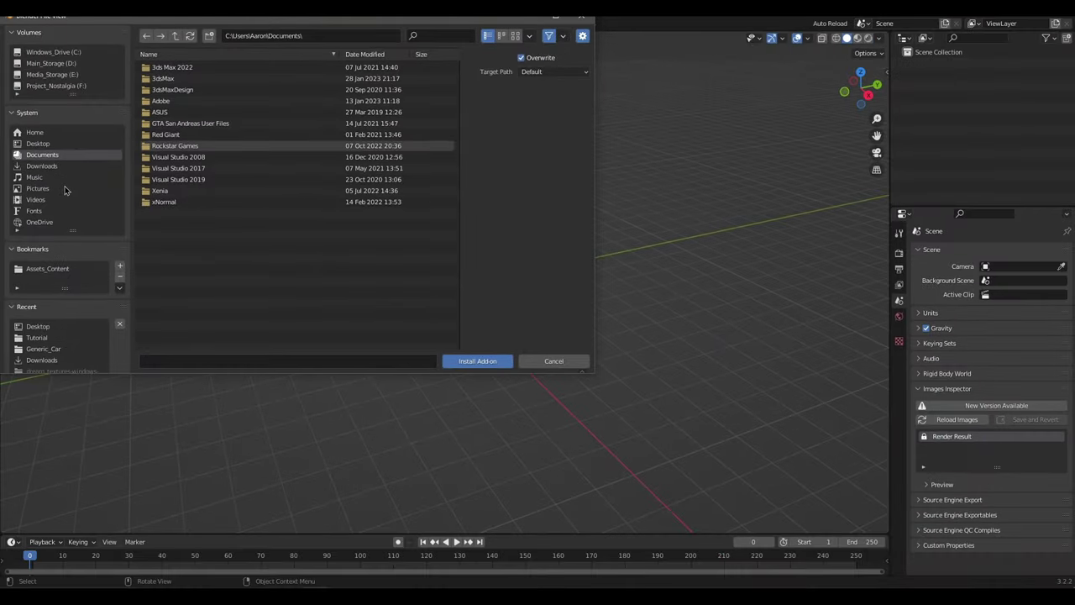
pyautogui.click(42, 166)
pyautogui.click(210, 69)
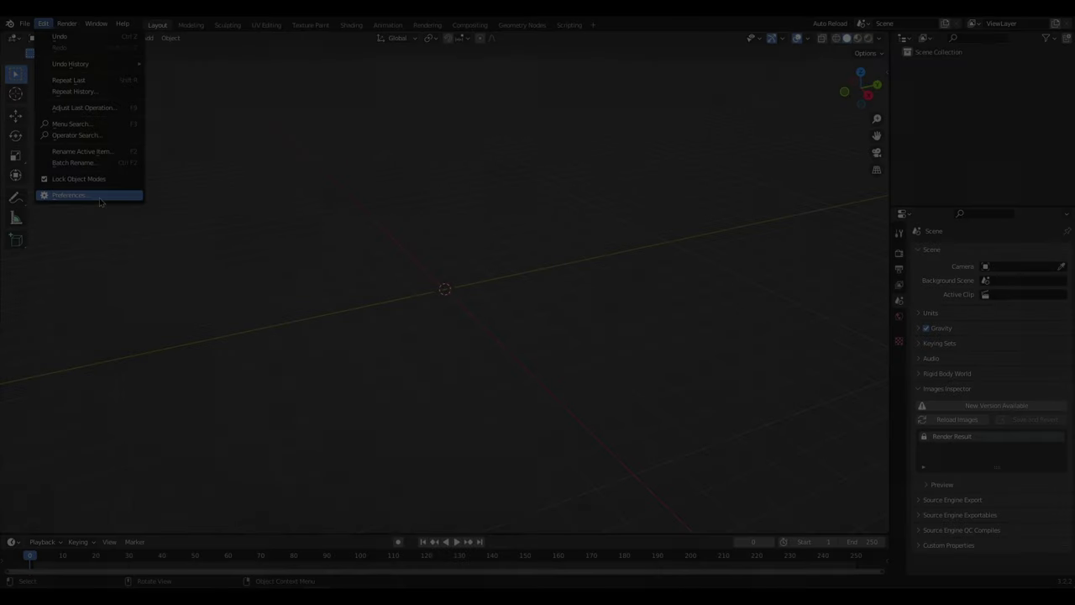
pyautogui.click(99, 197)
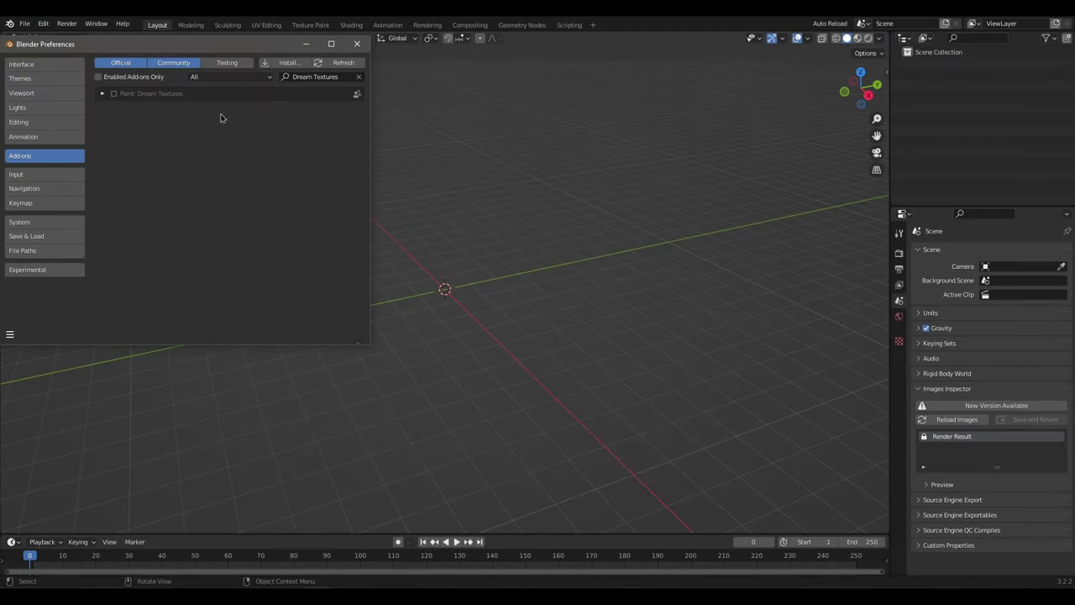
# Enable the Paint: Dream Textures add-on and expand its preferences
pyautogui.click(295, 76)
pyautogui.click(152, 117)
pyautogui.click(114, 94)
pyautogui.click(102, 93)
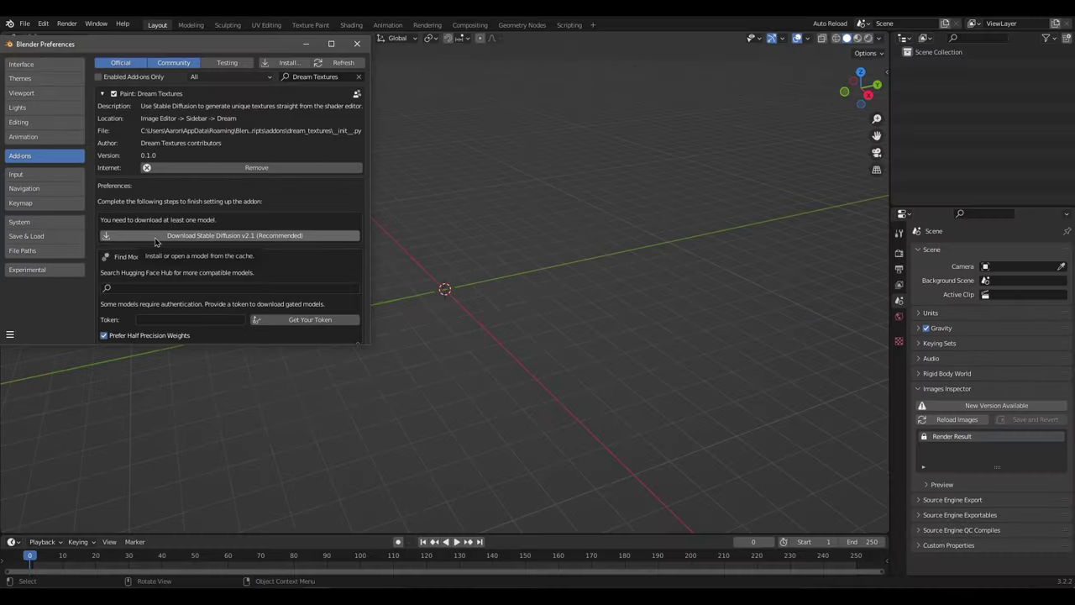
# Download Stable Diffusion v2.1, then search models for 'depth' and download stable-diffusion-2-depth
pyautogui.click(155, 236)
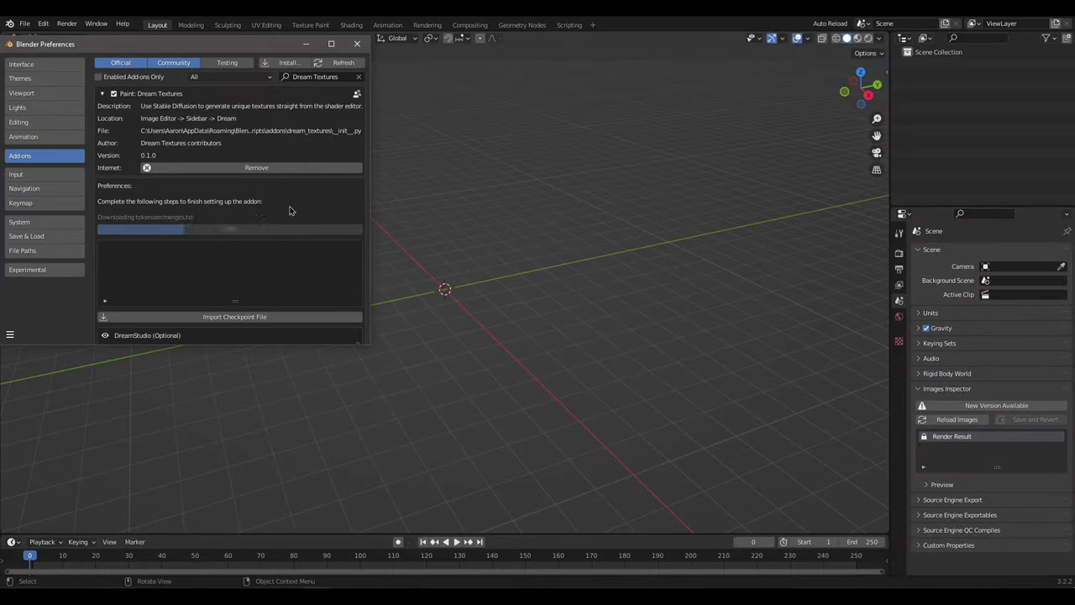
pyautogui.scroll(-1, 354, 234)
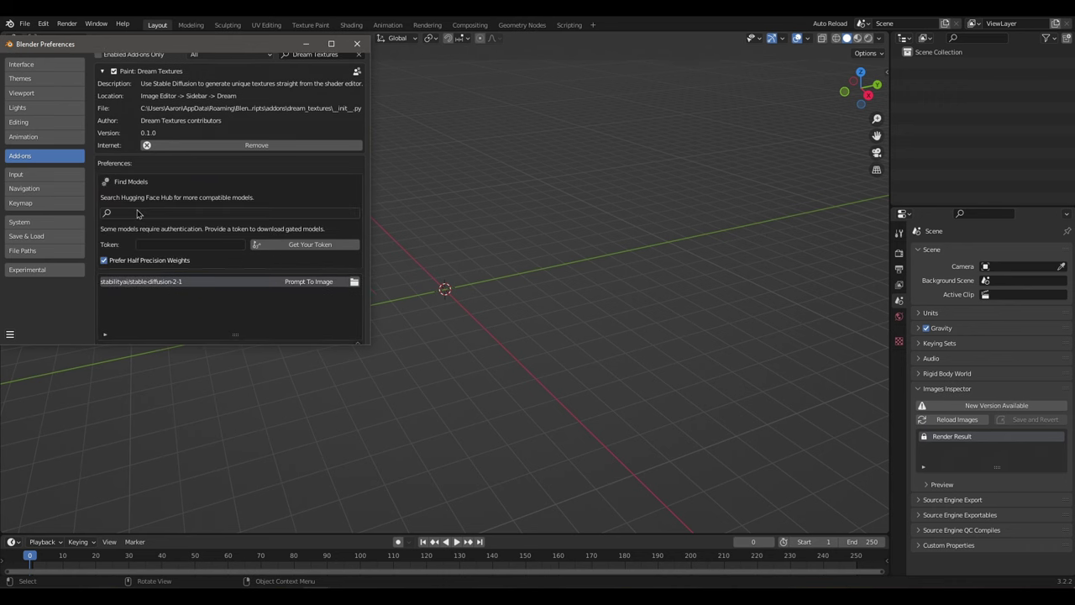
pyautogui.click(141, 212)
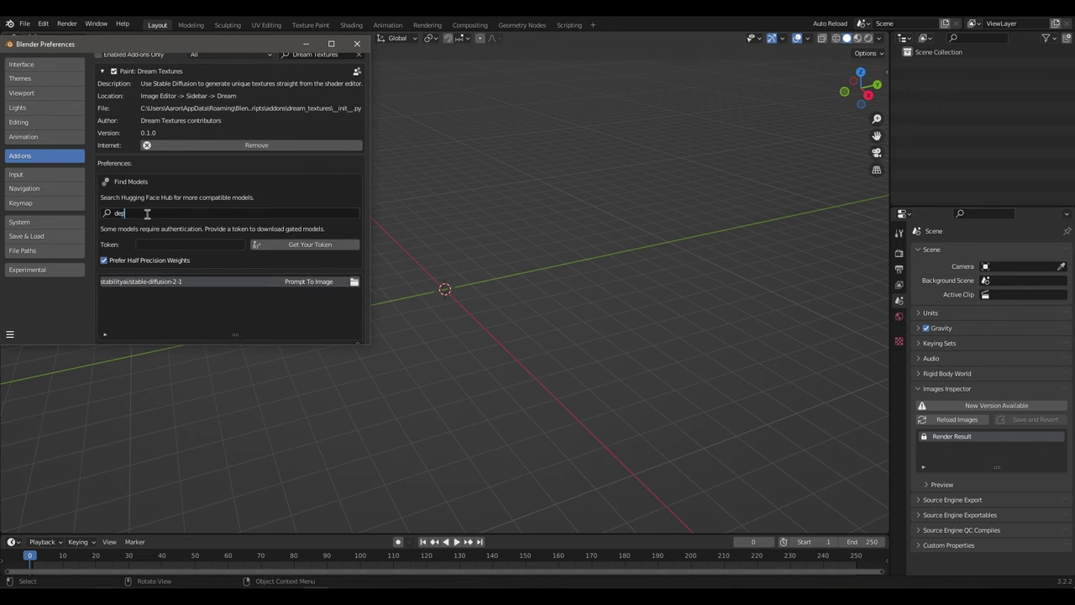
pyautogui.press('Return')
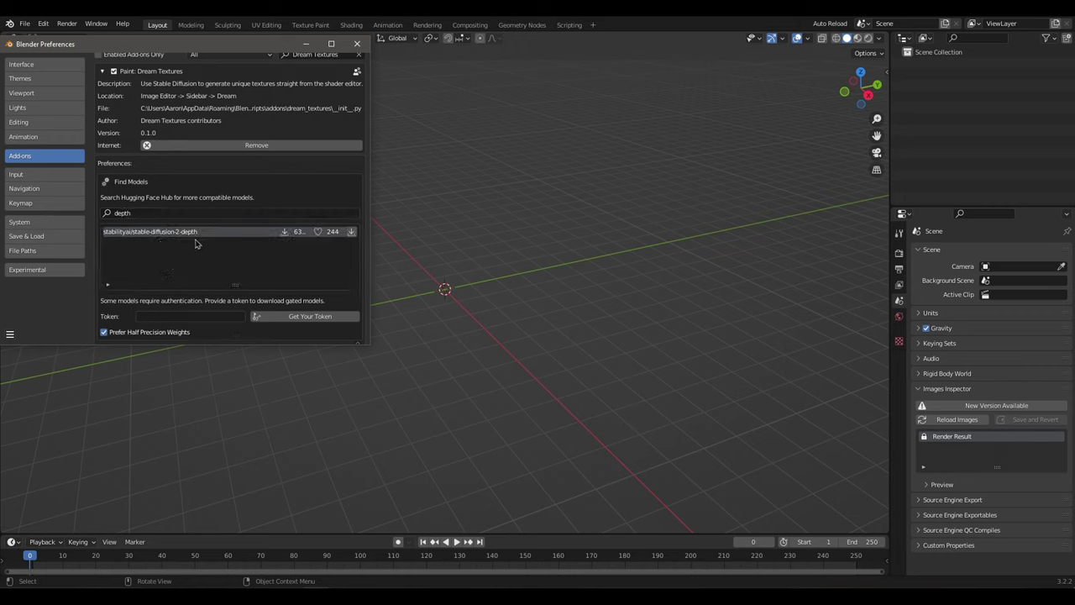
pyautogui.click(351, 231)
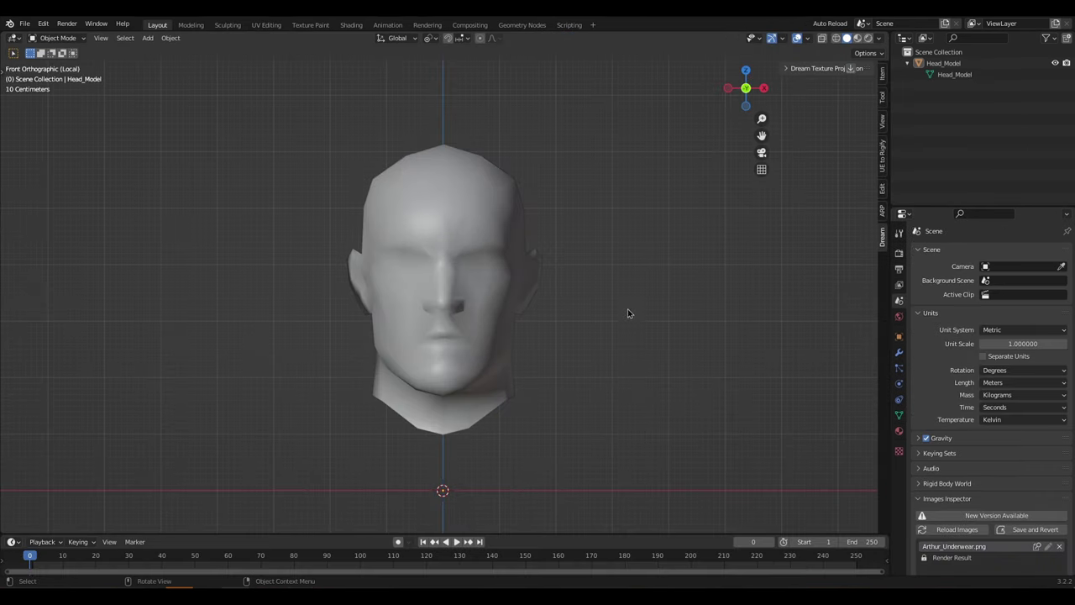
# Duplicate the head, place the copy to the right, and rotate it 90° around Z
pyautogui.hotkey('shift', 'd')
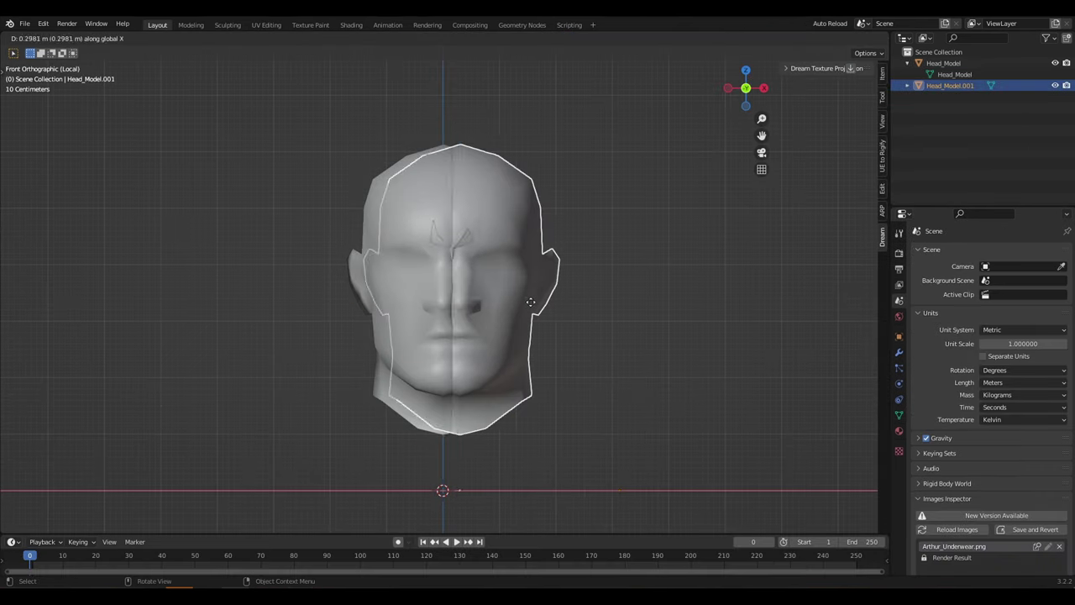
pyautogui.click(481, 323)
pyautogui.press('r')
pyautogui.press('z')
pyautogui.press('9')
pyautogui.press('0')
pyautogui.press('Return')
# Widen the properties area, deselect the profile head, and show the Dream Texture projection panel
pyautogui.moveTo(888, 336); pyautogui.dragTo(622, 336)
pyautogui.scroll(2, 378, 405)
pyautogui.click(354, 124)
pyautogui.click(531, 68)
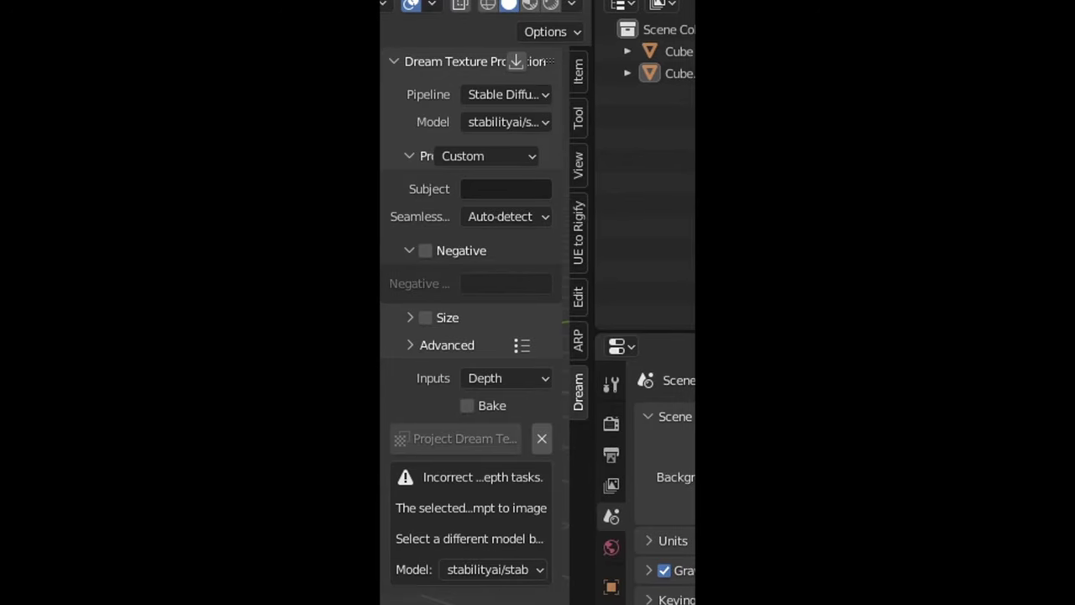
# Select the stable-diffusion-2-depth model and the Concept Art prompt preset
pyautogui.click(542, 122)
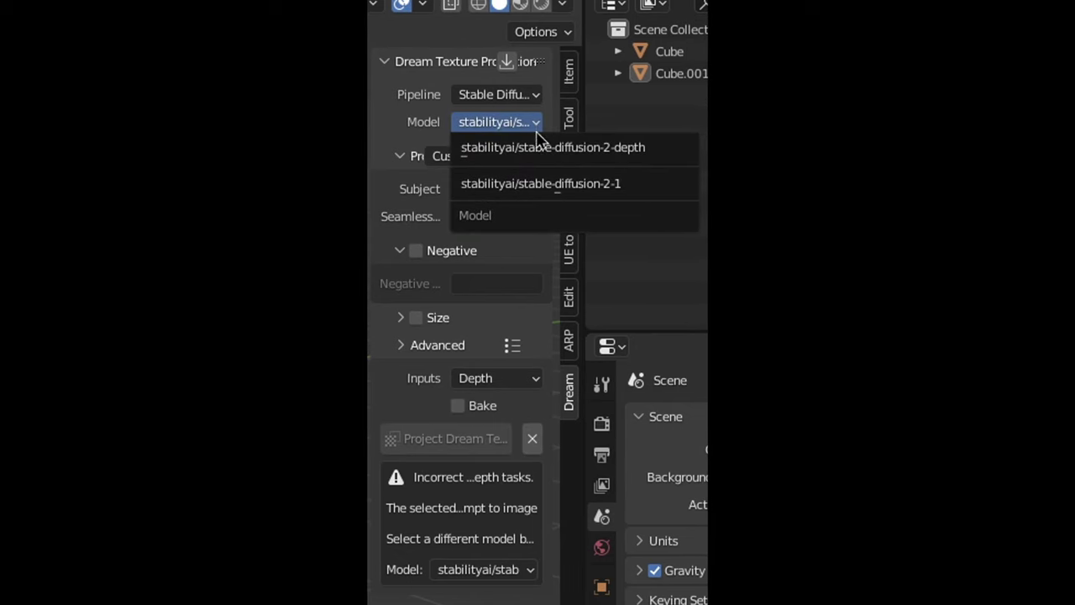
pyautogui.click(630, 150)
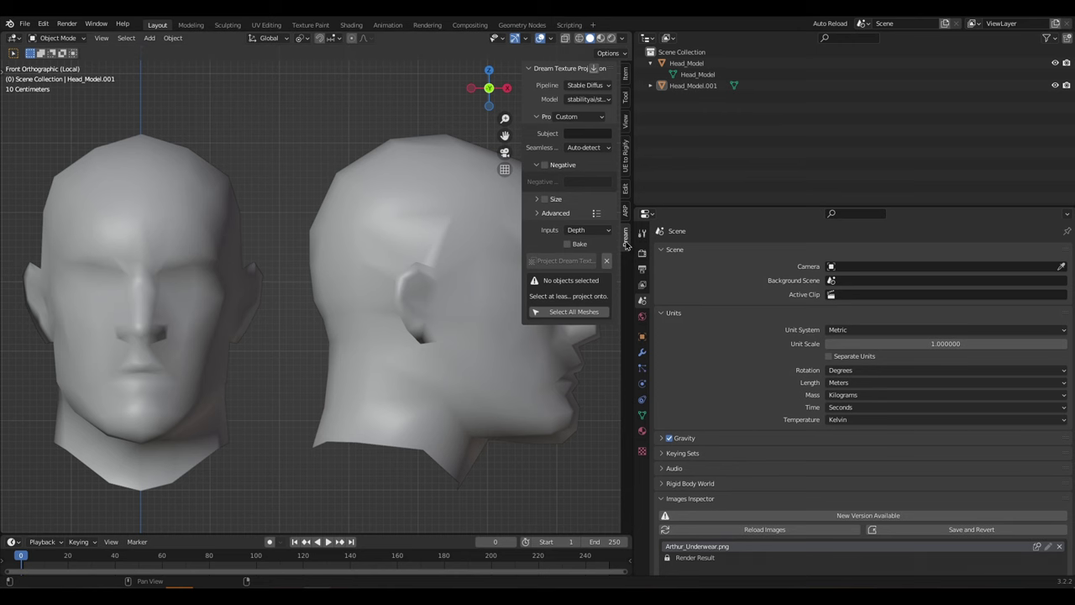
pyautogui.click(593, 117)
pyautogui.click(591, 166)
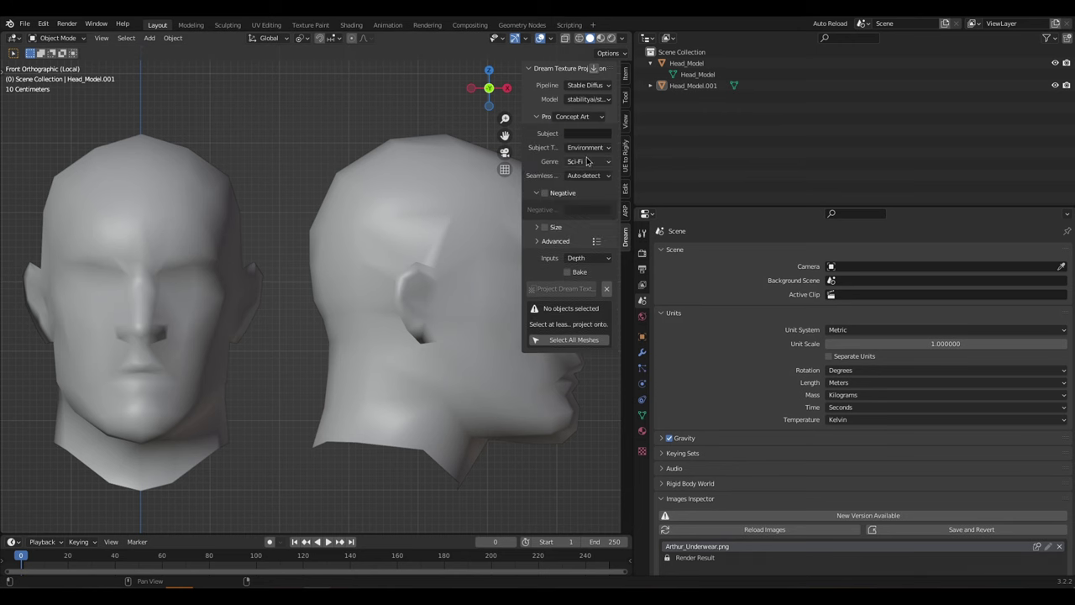
# Enter a person's name as the subject, choose Character subject type, and switch Genre to Custom
pyautogui.click(582, 131)
pyautogui.write('Arnold Schwarzenegger')
pyautogui.press('Return')
pyautogui.click(586, 147)
pyautogui.click(582, 185)
pyautogui.click(585, 162)
pyautogui.click(579, 173)
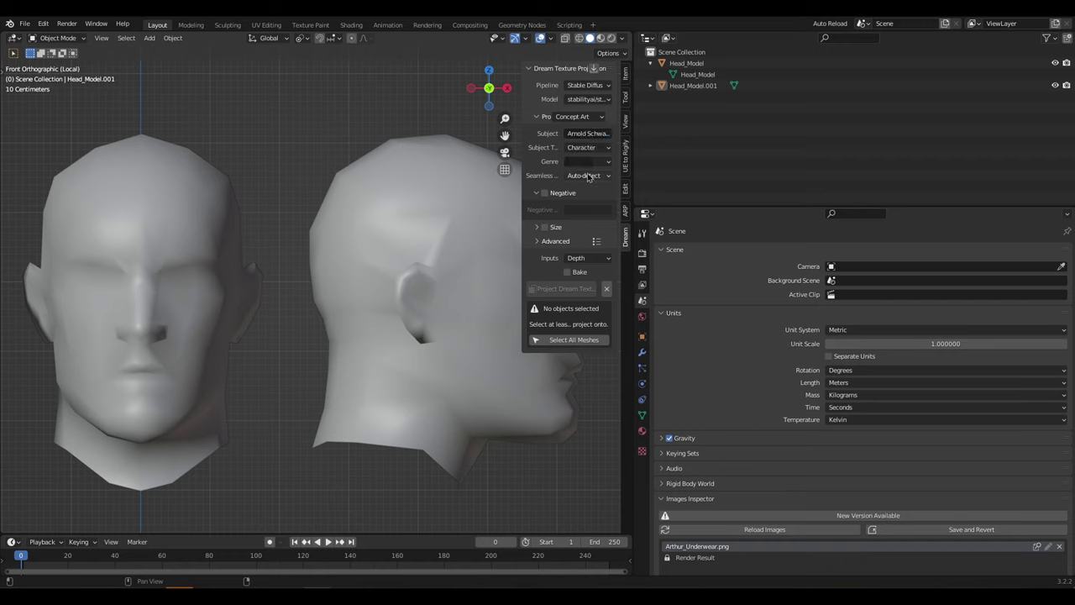
pyautogui.click(577, 163)
# Select both head meshes, switch them into Edit Mode, and select all faces with A
pyautogui.click(575, 340)
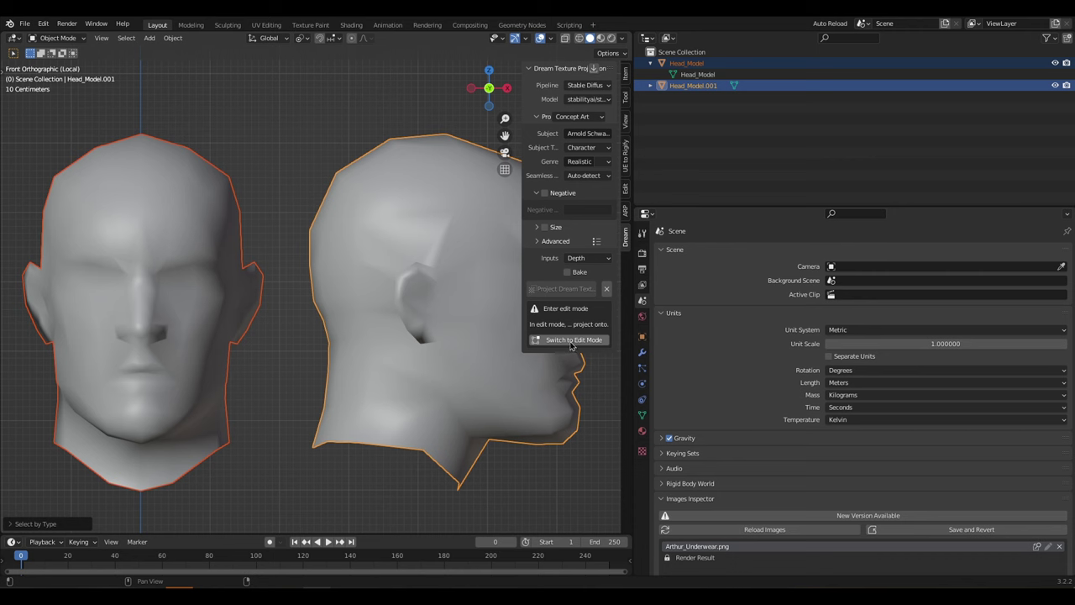
pyautogui.click(572, 339)
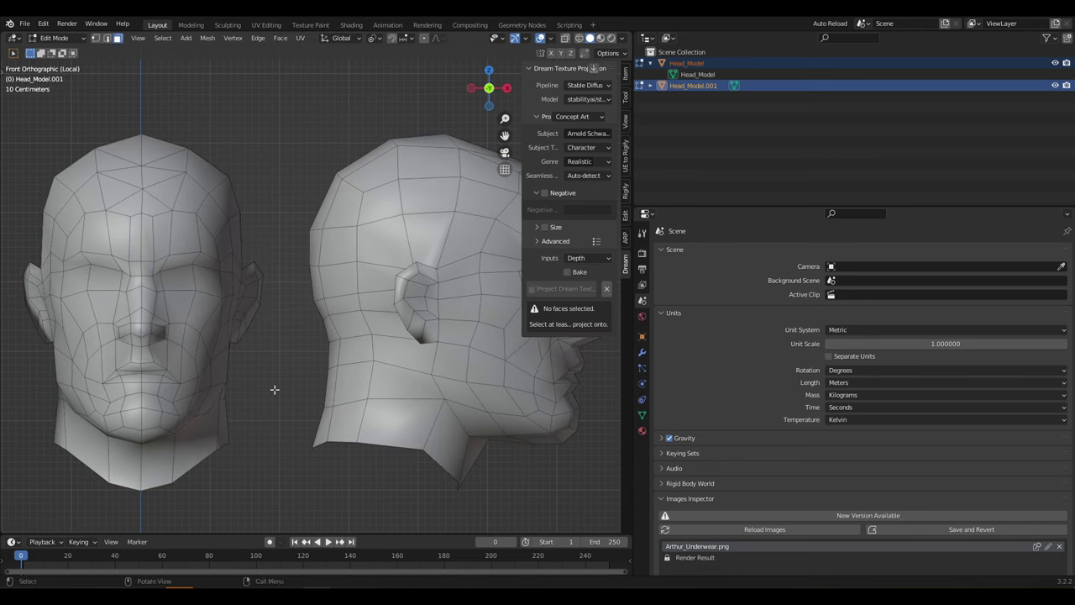
pyautogui.press('a')
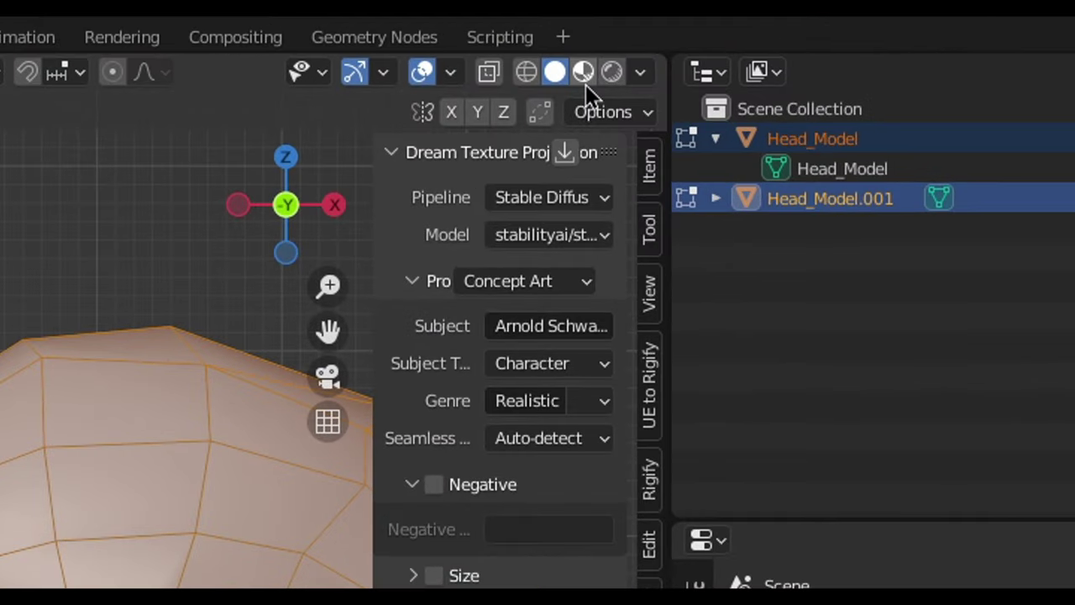
# Switch to Material Preview, project a Dream Texture onto both heads, then regenerate it
pyautogui.click(584, 80)
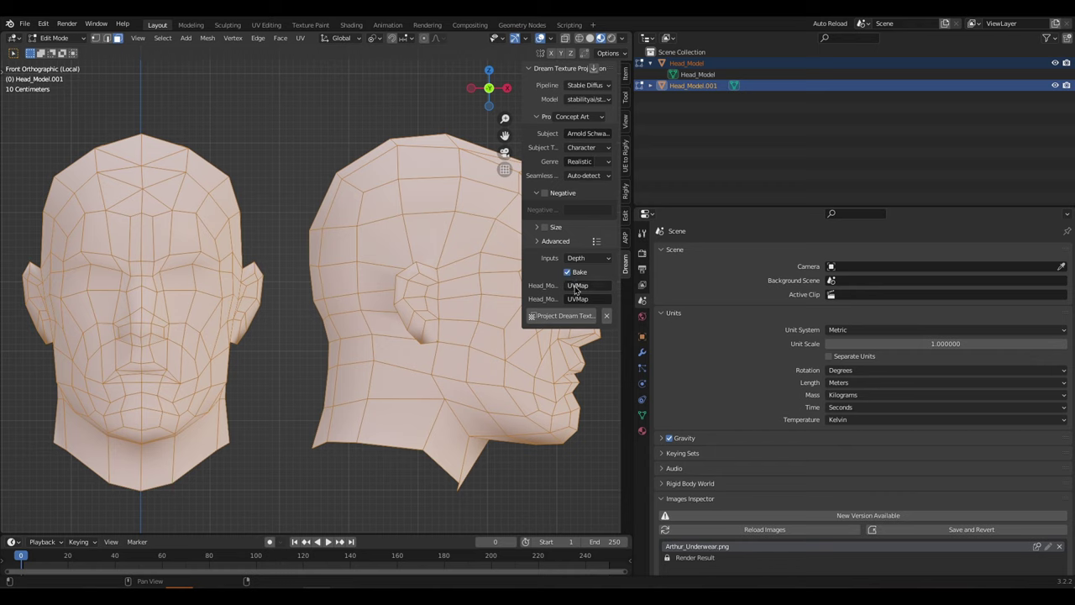
pyautogui.click(563, 315)
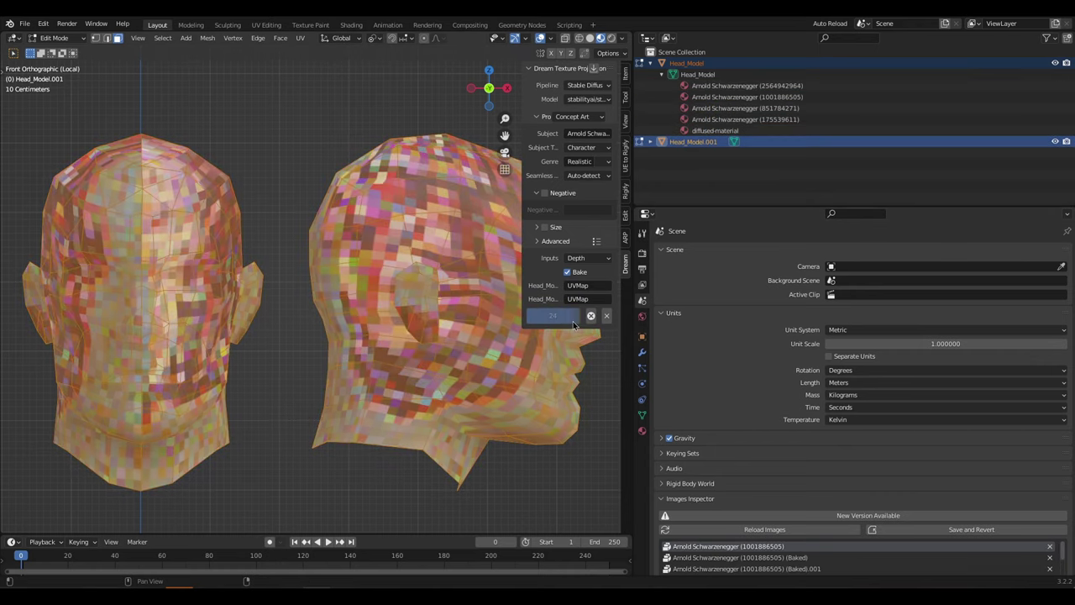
pyautogui.click(557, 317)
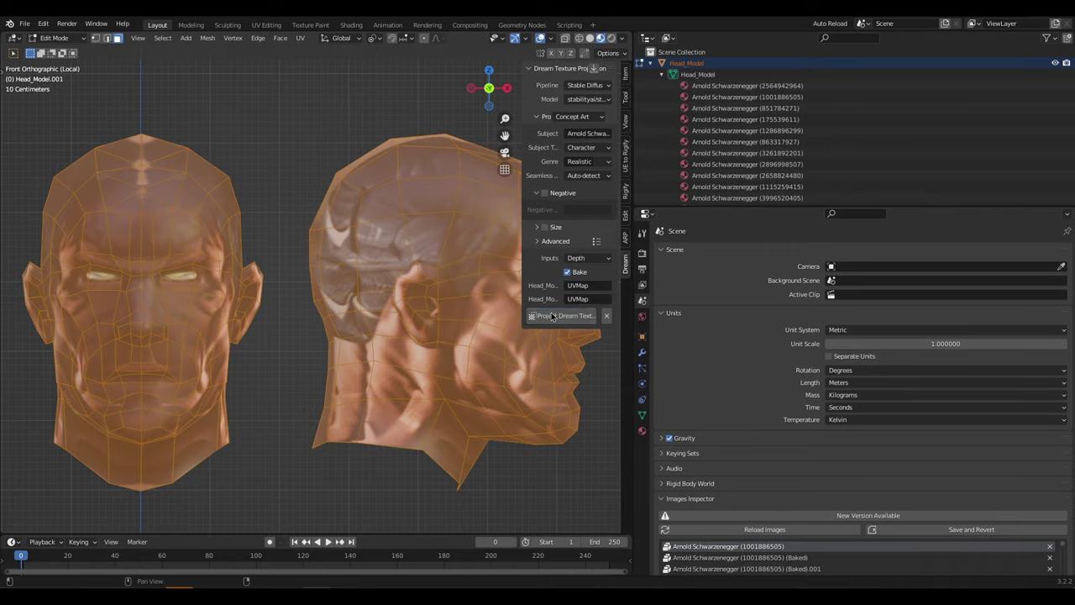
pyautogui.click(562, 317)
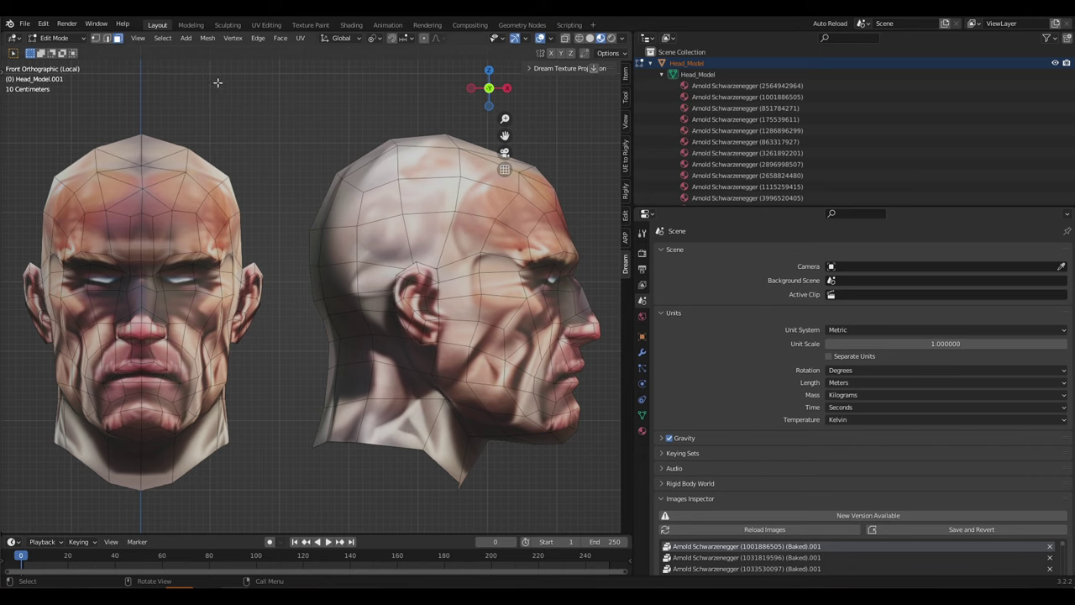
# In Object Mode, remove unused material slots from both heads
pyautogui.click(72, 38)
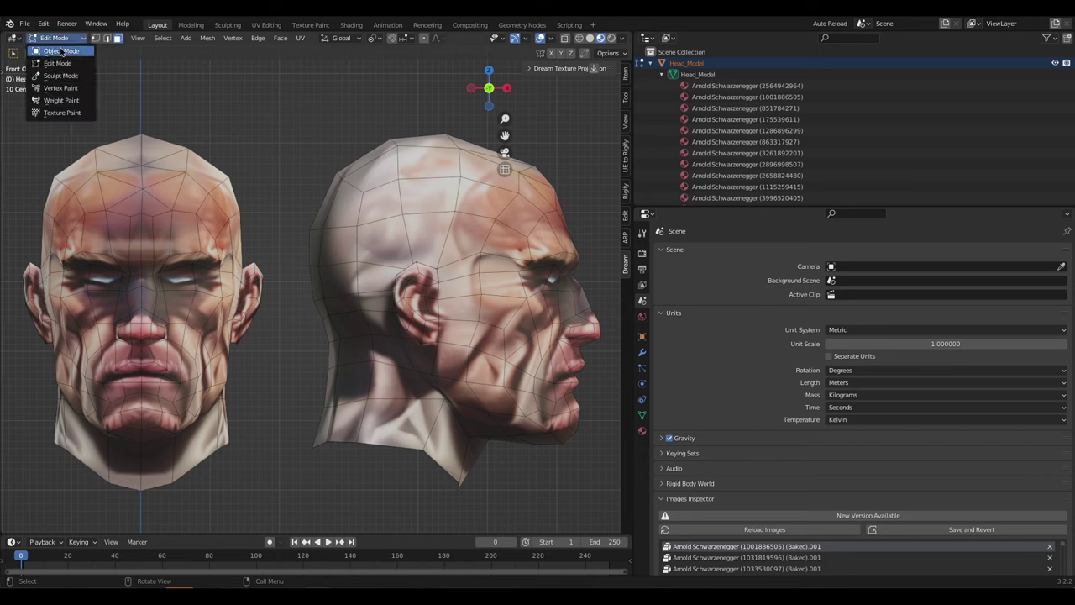
pyautogui.click(50, 52)
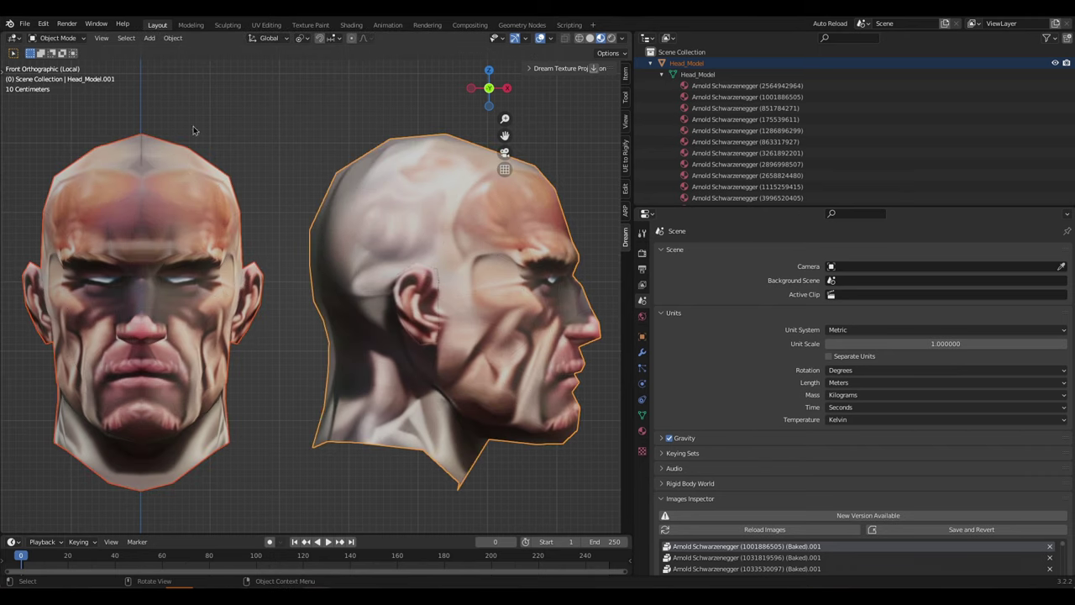
pyautogui.click(172, 245)
pyautogui.click(173, 38)
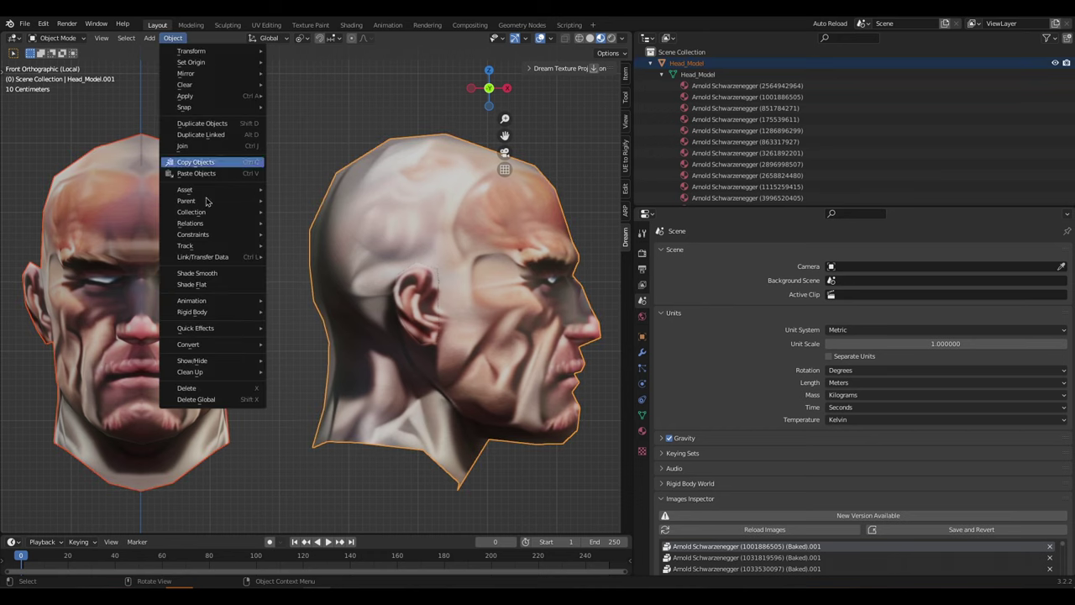
pyautogui.moveTo(223, 372)
pyautogui.click(322, 399)
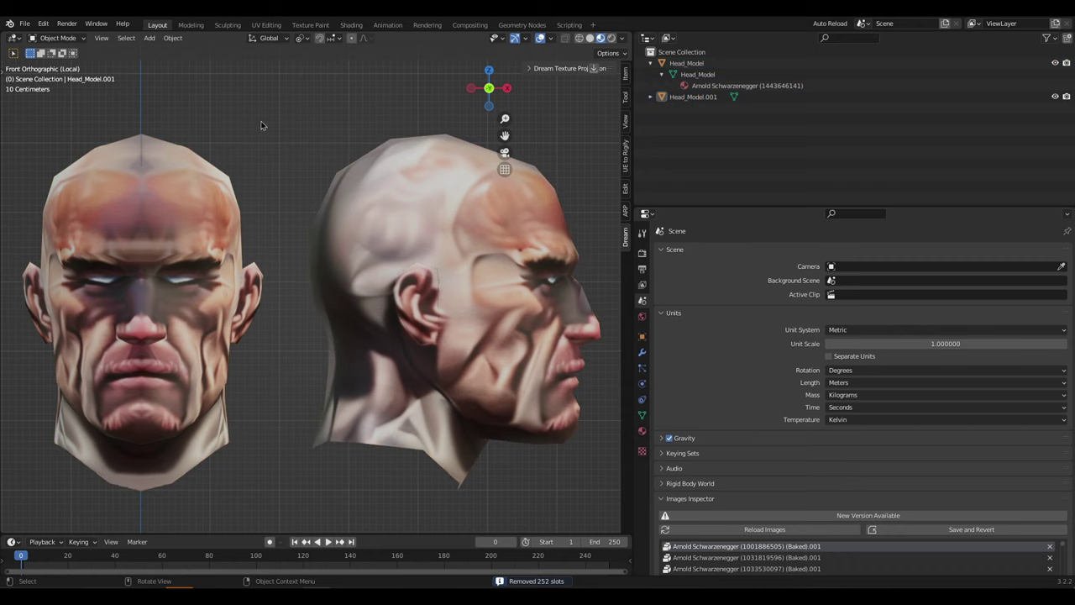
# Purge the 128 unused data-blocks from the file
pyautogui.click(28, 24)
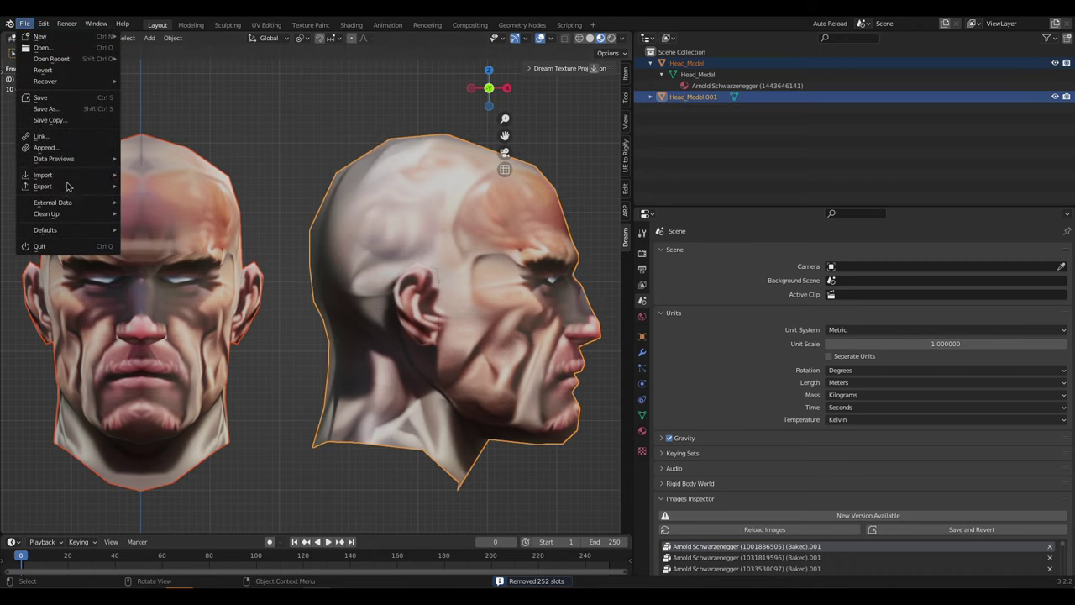
pyautogui.moveTo(71, 216)
pyautogui.click(171, 215)
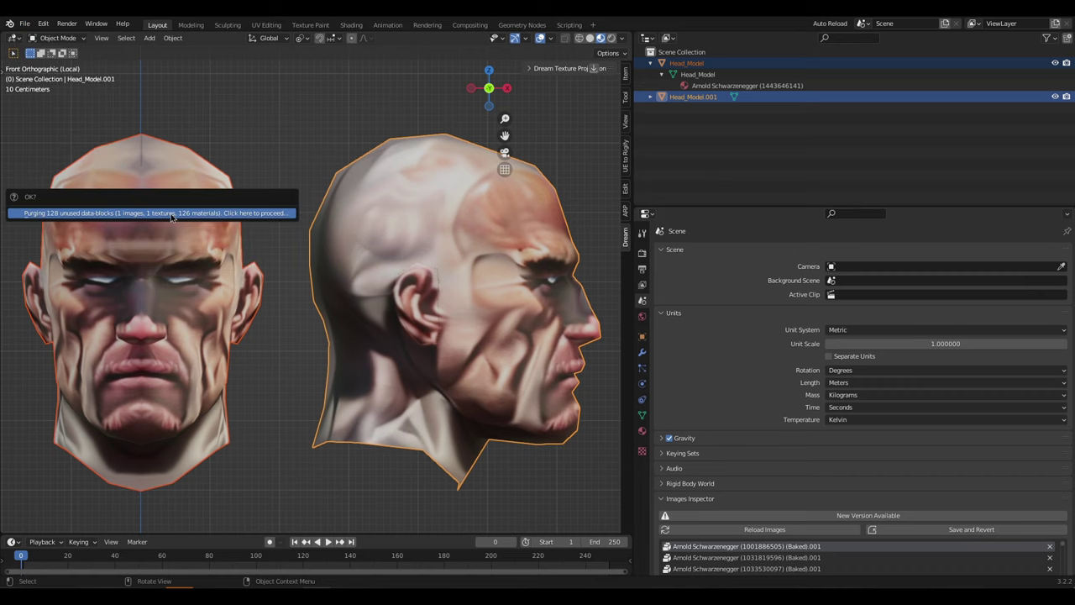
pyautogui.click(37, 215)
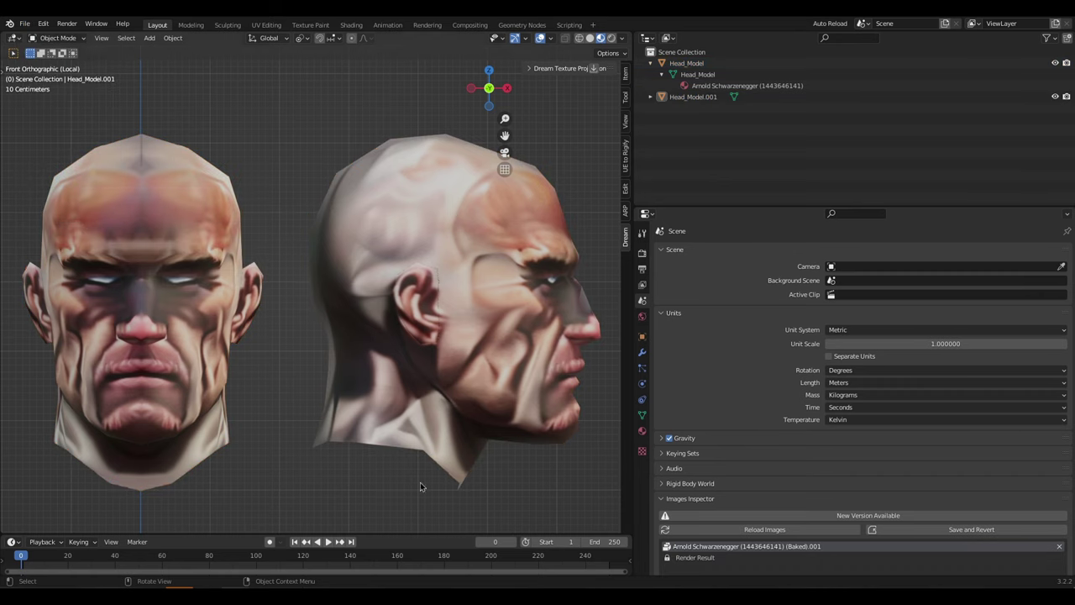
# Delete the side-view head copy, leaving the front head selected
pyautogui.click(474, 368)
pyautogui.press('Delete')
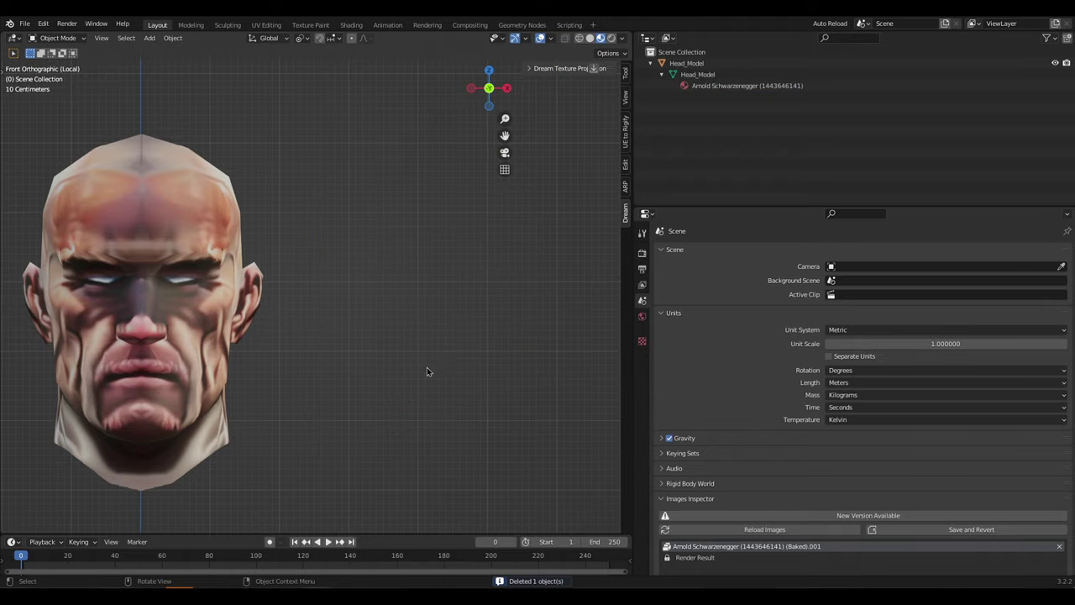
pyautogui.click(172, 302)
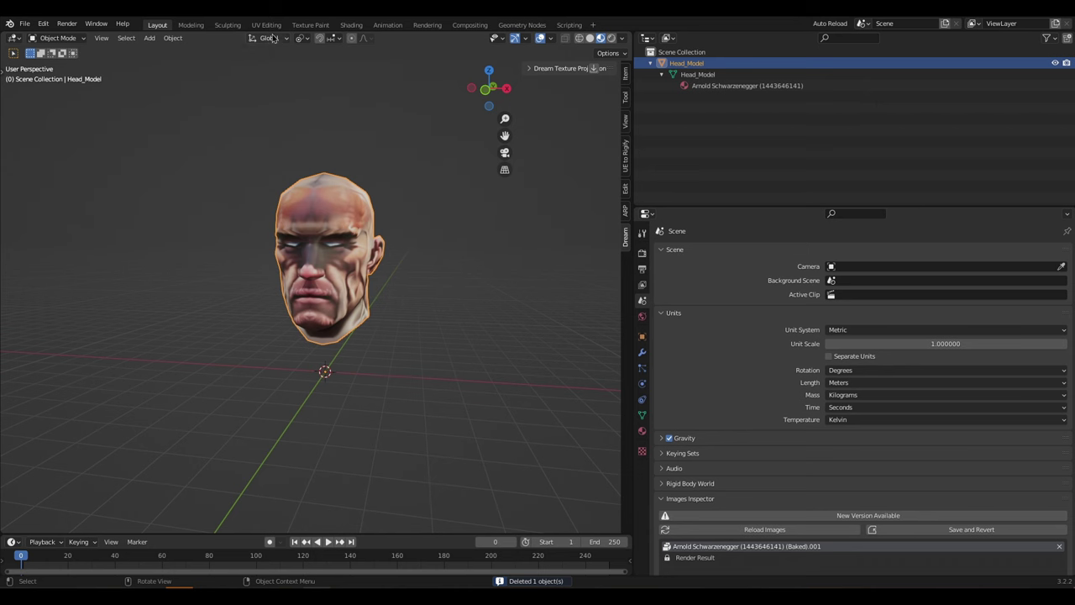
# Show the baked face texture in UV Editing and save it as an image file under a new name
pyautogui.click(267, 24)
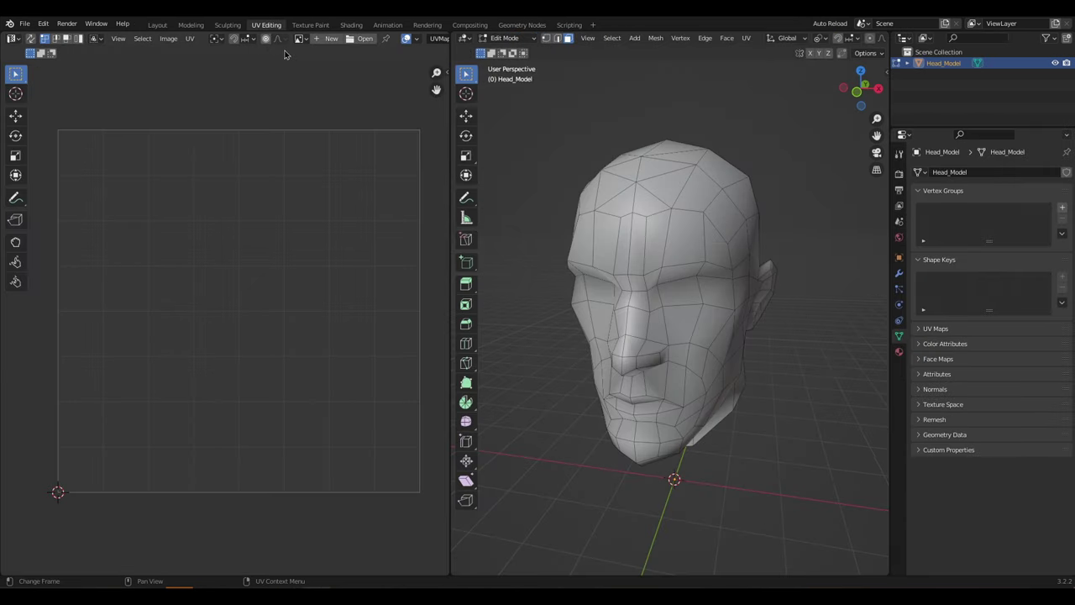
pyautogui.click(301, 39)
pyautogui.click(270, 288)
pyautogui.click(167, 39)
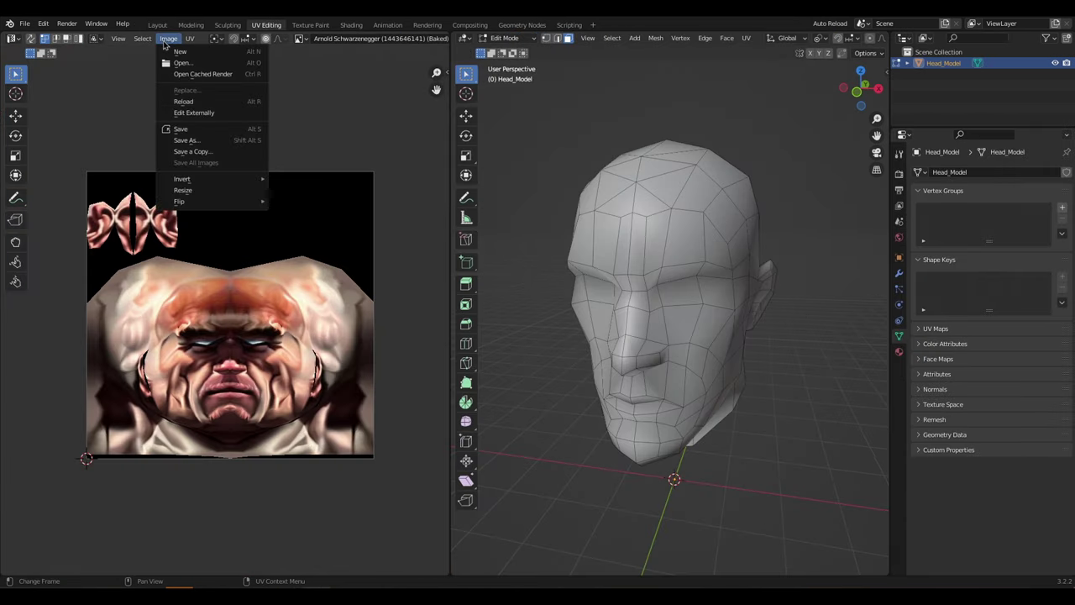
pyautogui.click(185, 140)
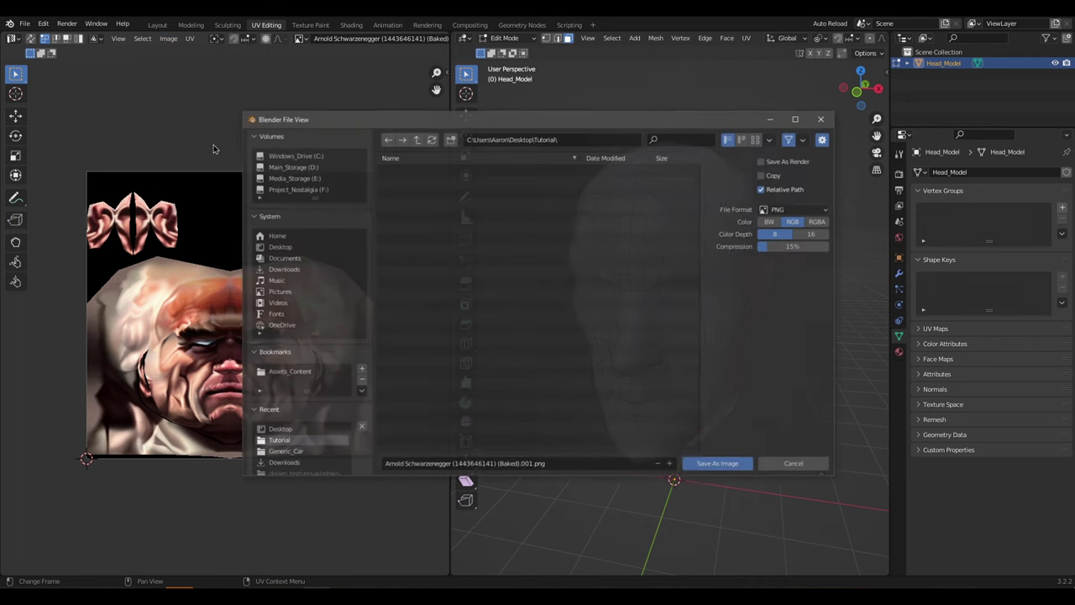
pyautogui.click(479, 465)
pyautogui.write('HeadTexture')
pyautogui.click(708, 464)
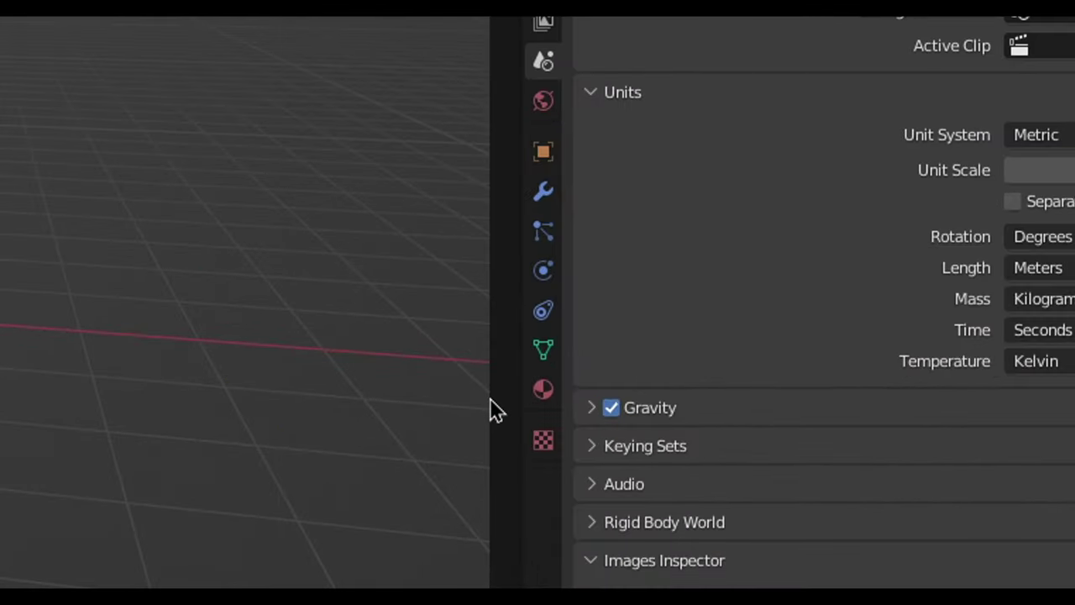
# Feed an Image Texture with Closest interpolation into the head material's Base Color, loading Head.png
pyautogui.click(543, 392)
pyautogui.click(825, 418)
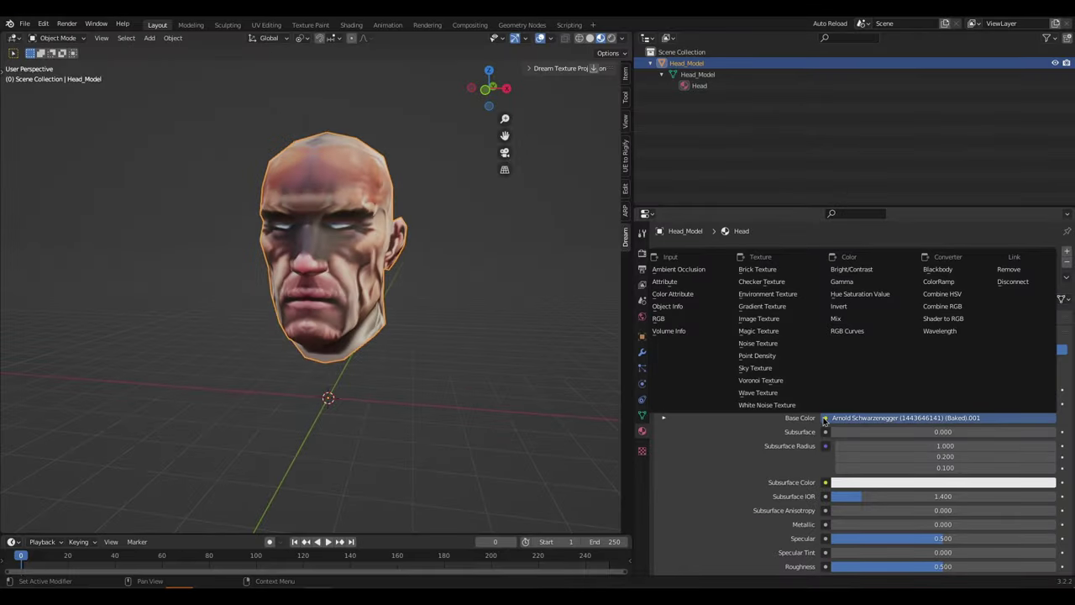
pyautogui.click(784, 318)
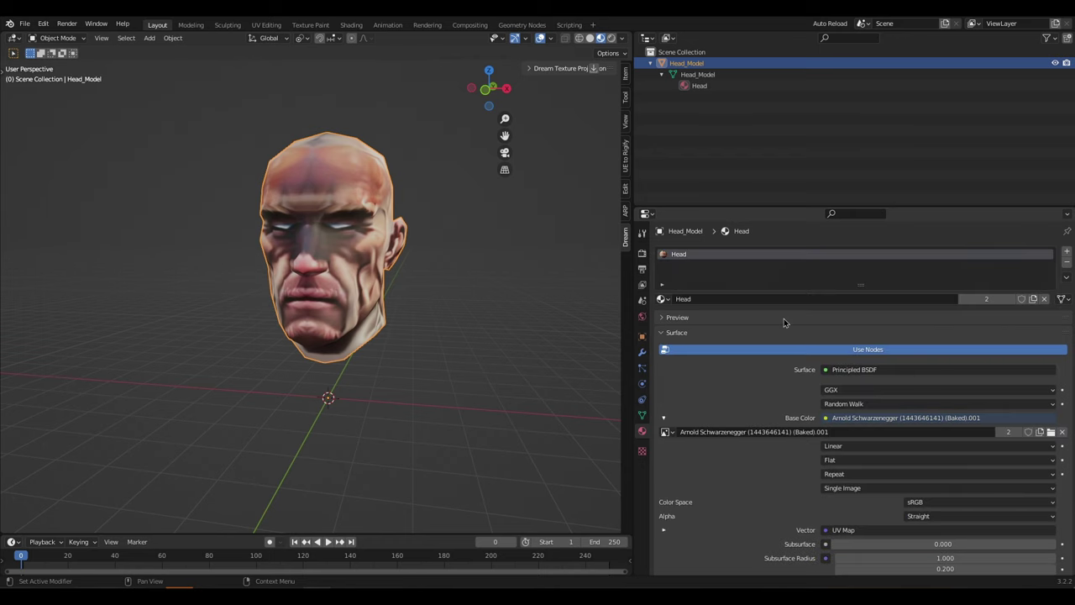
pyautogui.scroll(-3, 752, 446)
pyautogui.click(855, 334)
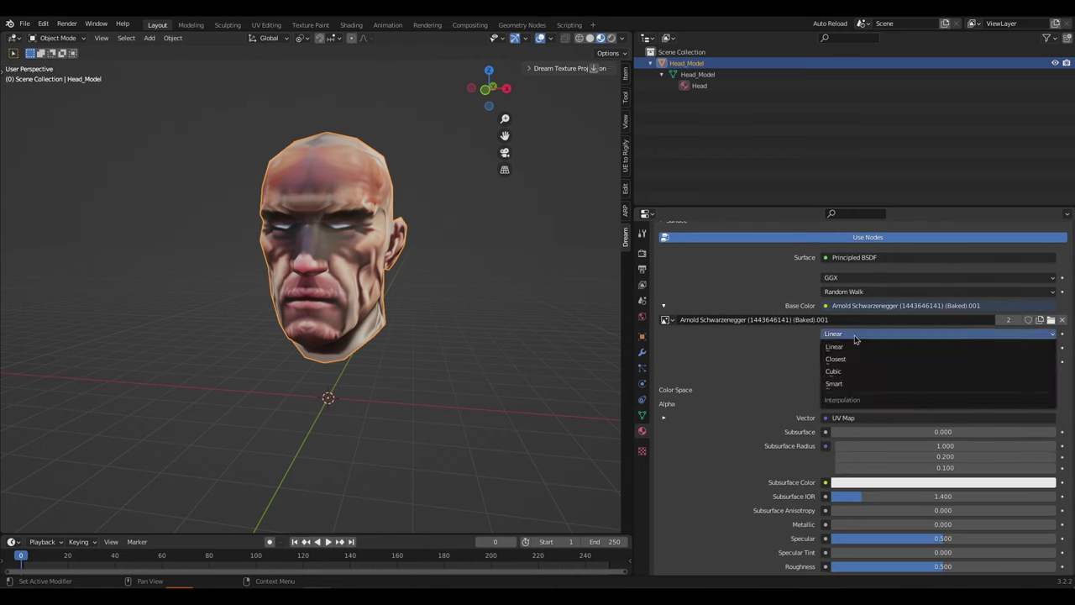
pyautogui.click(855, 358)
pyautogui.click(1052, 319)
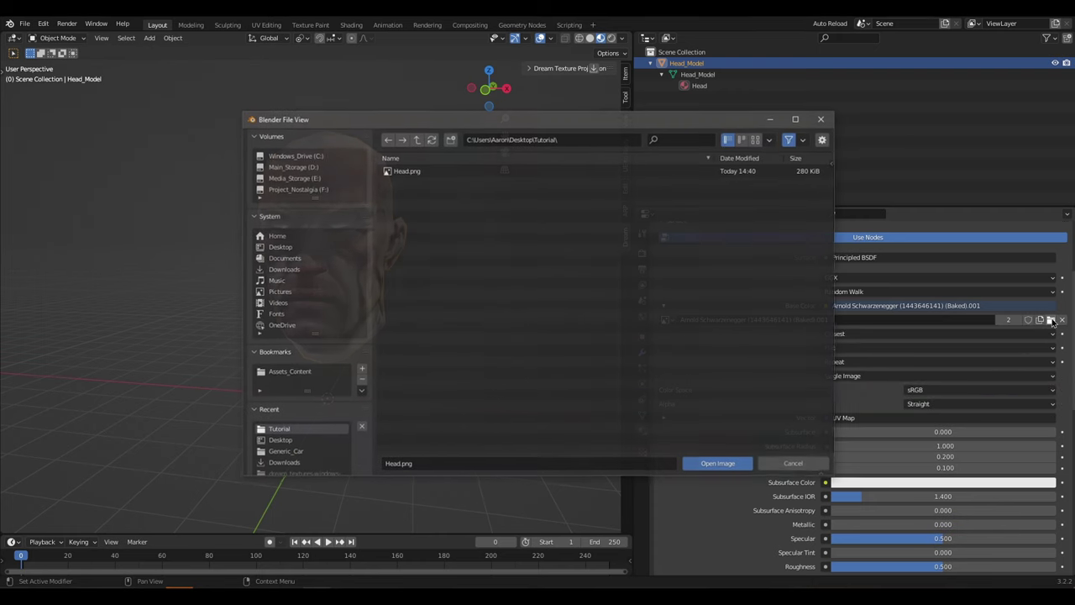
pyautogui.click(429, 171)
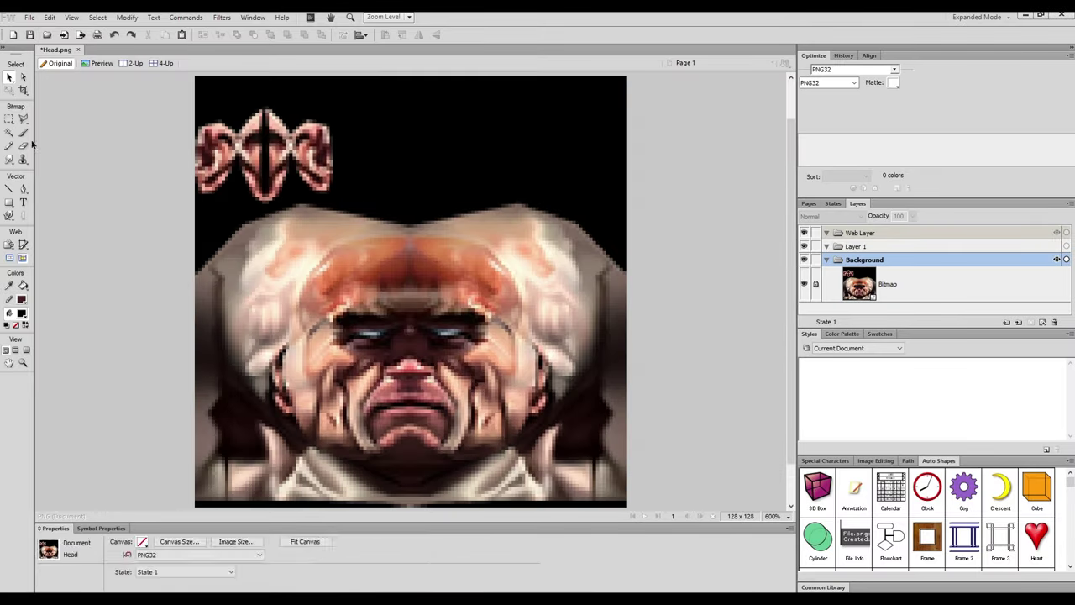
# Brush grey over the head's top and the hair's right edge, then choose Bayer ordered dithering
pyautogui.click(24, 132)
pyautogui.moveTo(295, 202); pyautogui.dragTo(352, 199)
pyautogui.moveTo(534, 194); pyautogui.dragTo(445, 204)
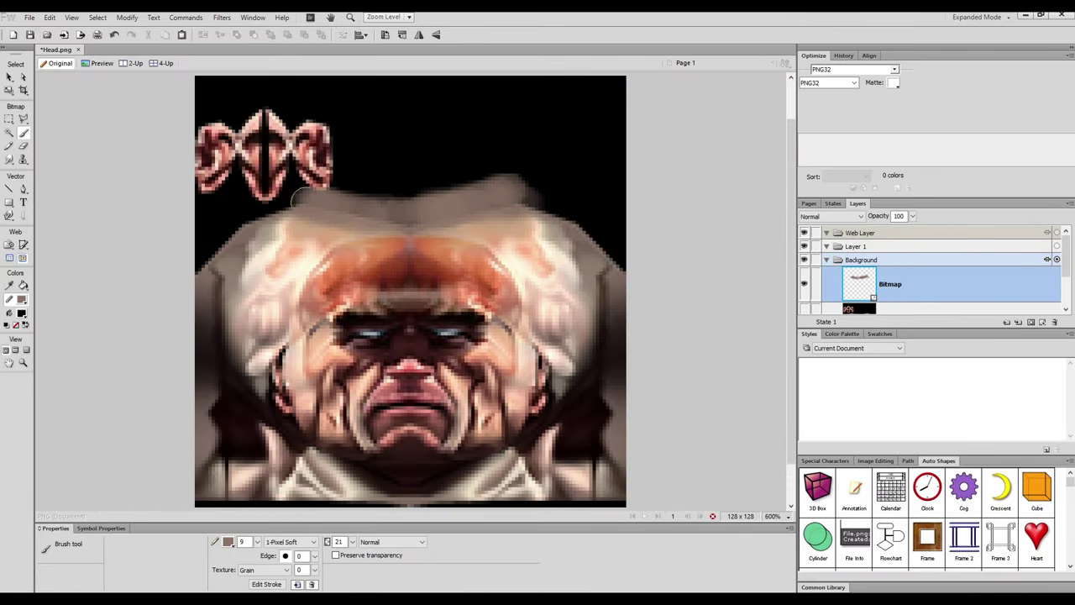
pyautogui.moveTo(512, 177); pyautogui.dragTo(617, 256)
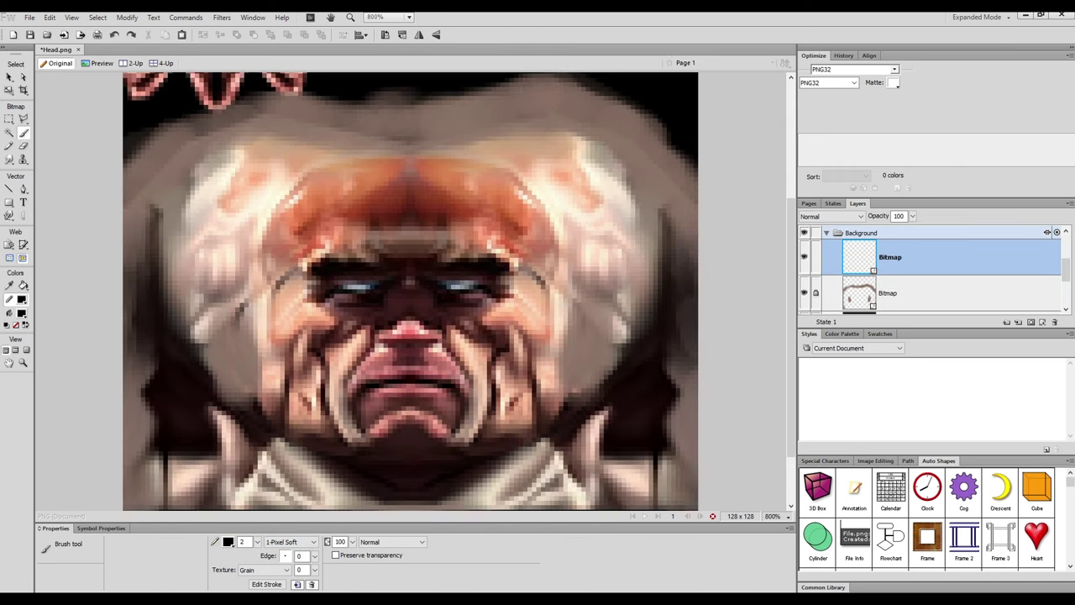
pyautogui.press('v')
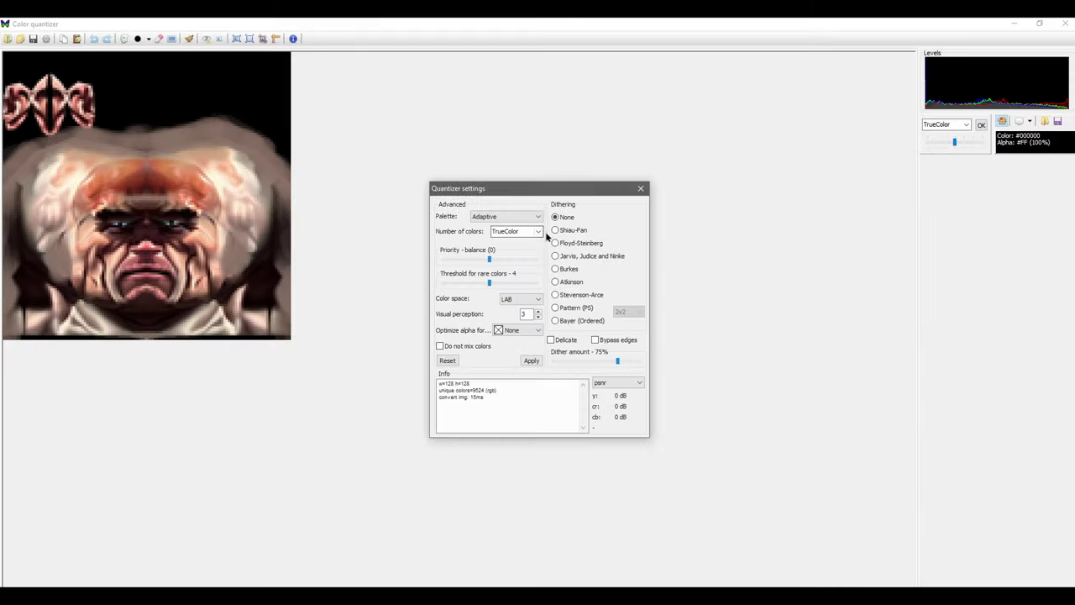
pyautogui.click(554, 320)
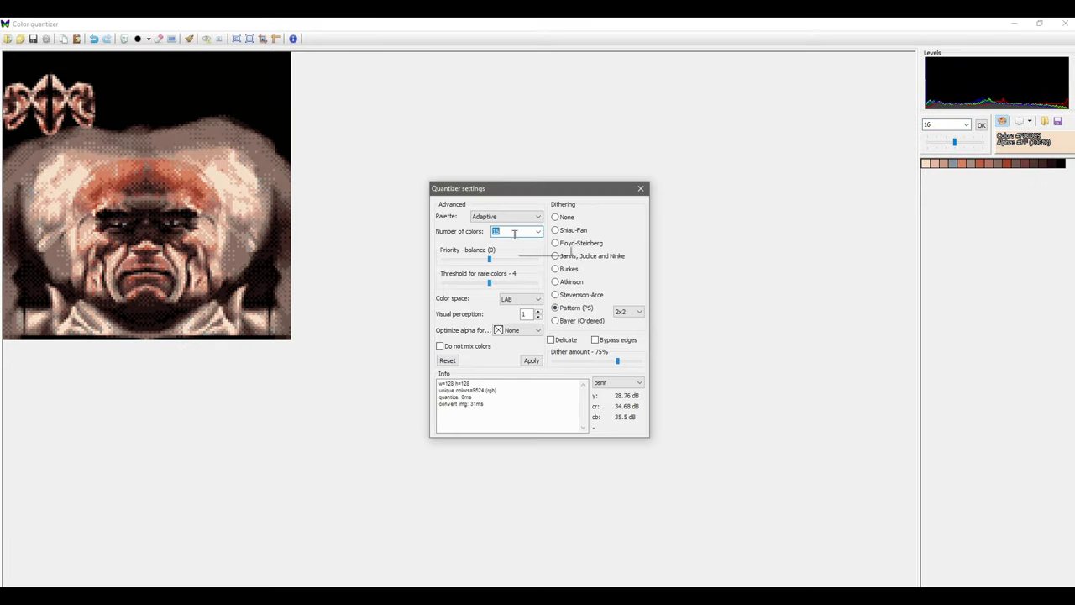
# Raise visual perception to 2, shift colour priority toward gradients, and apply Bayer ordered dithering
pyautogui.click(537, 310)
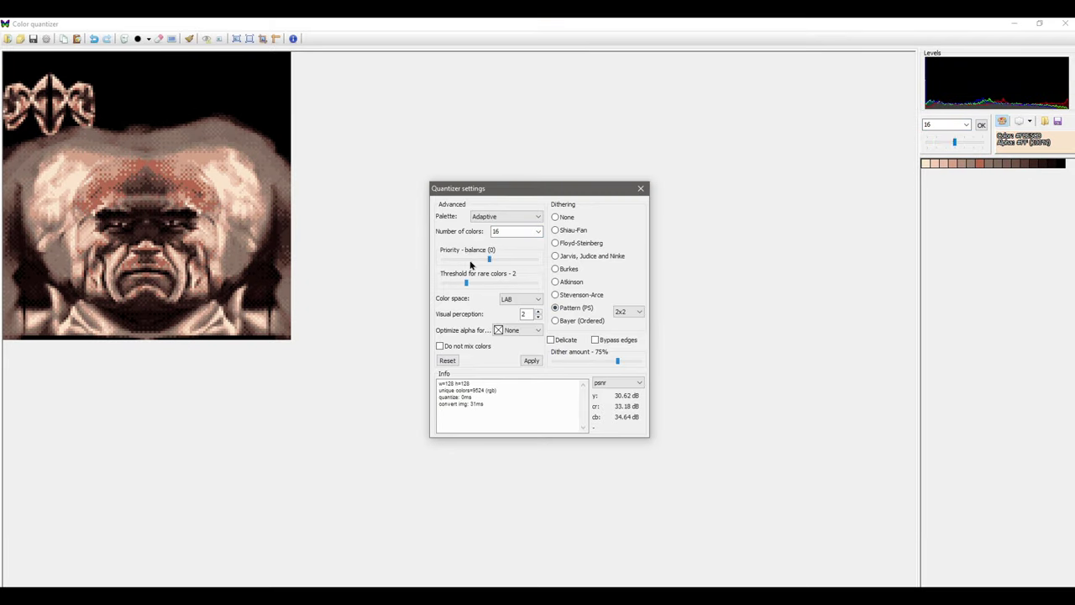
pyautogui.moveTo(489, 259); pyautogui.dragTo(458, 259)
pyautogui.click(555, 320)
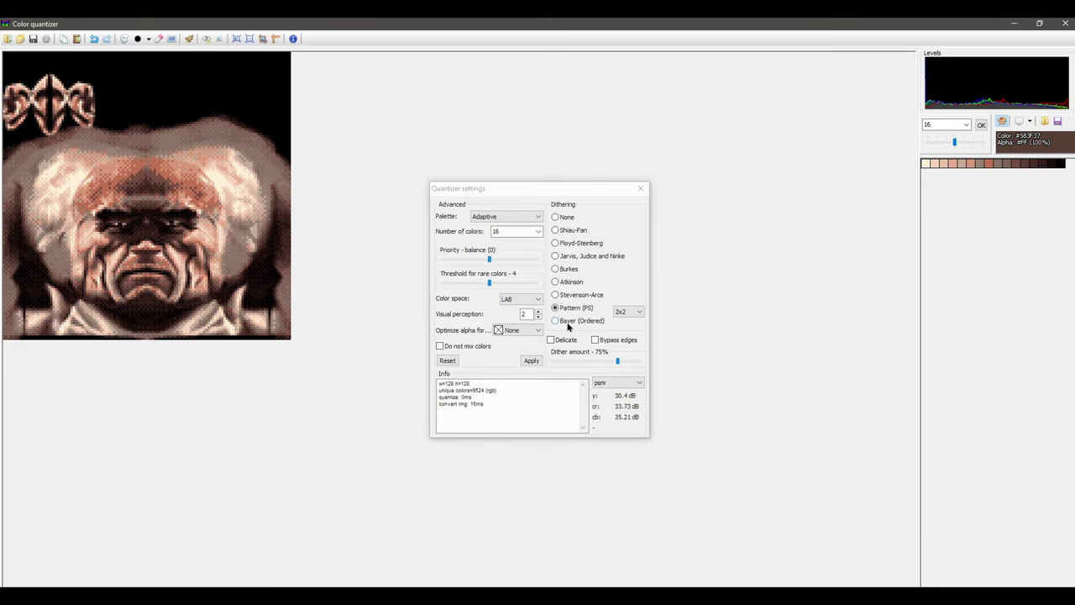
pyautogui.click(568, 323)
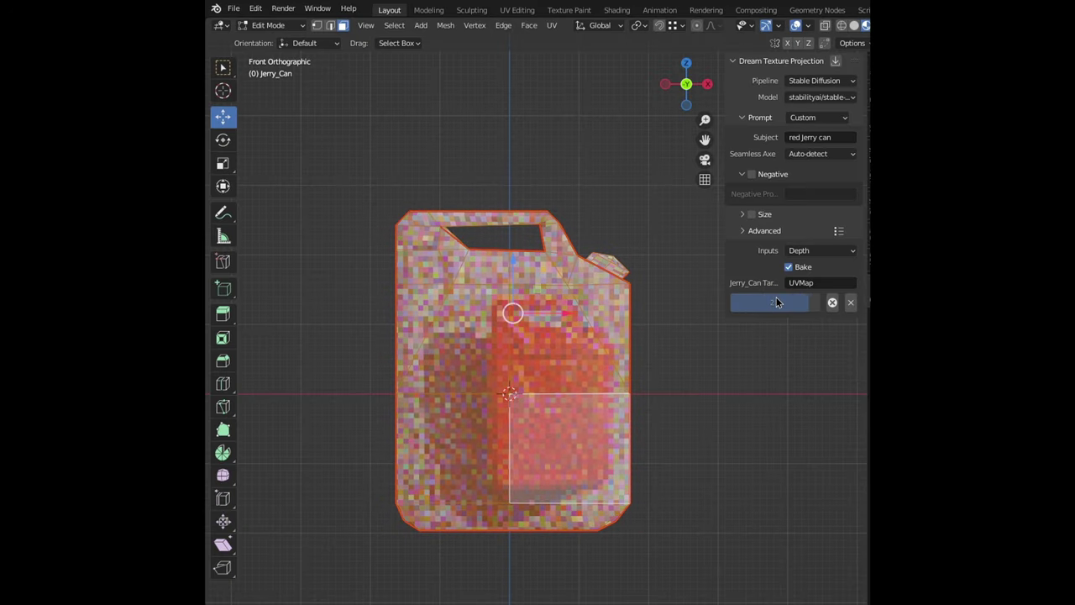
# Deselect all faces on the red-textured Jerry_Can model
pyautogui.click(744, 363)
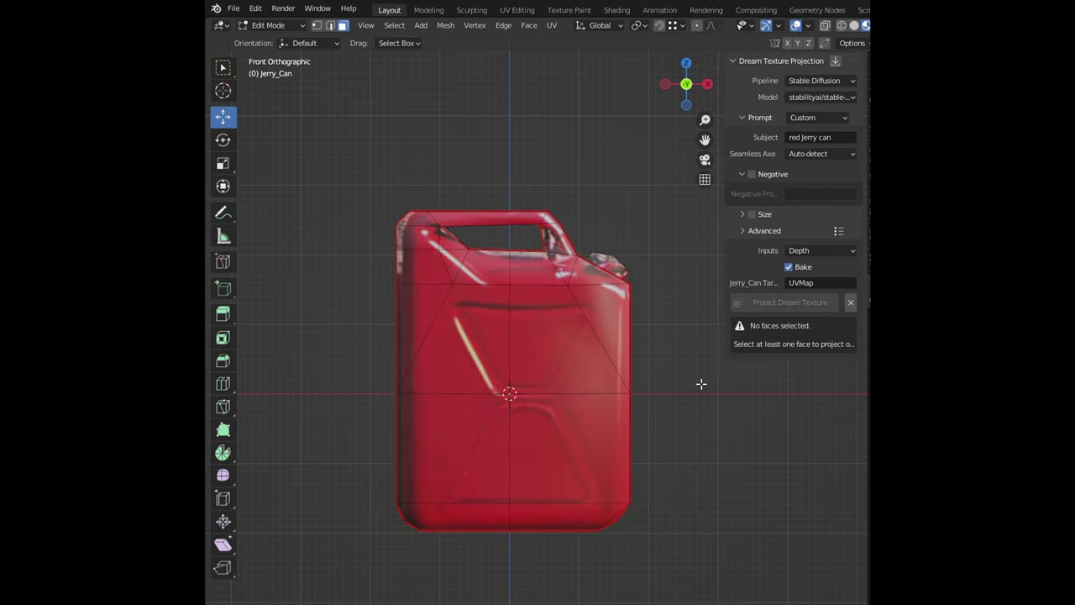